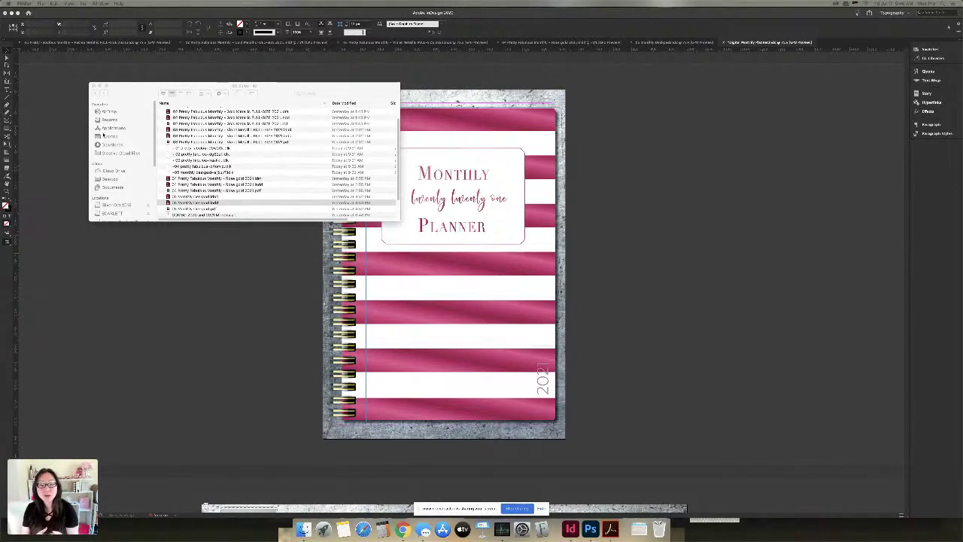
Step: Switch to Finder and look through the Pretty Fabulous Monthly and Monthly Deskpad files and their formats in the folder
click(278, 86)
drag(278, 86, 242, 85)
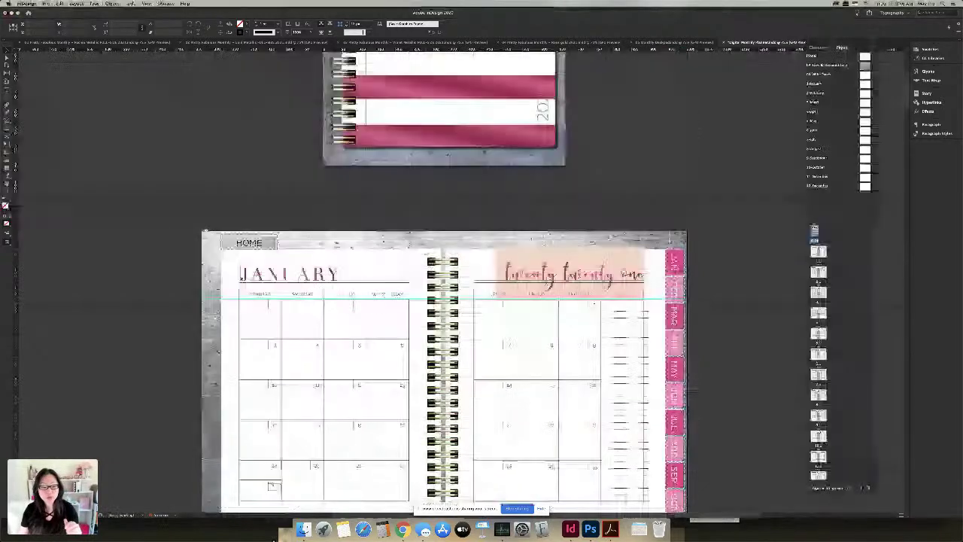
click(303, 530)
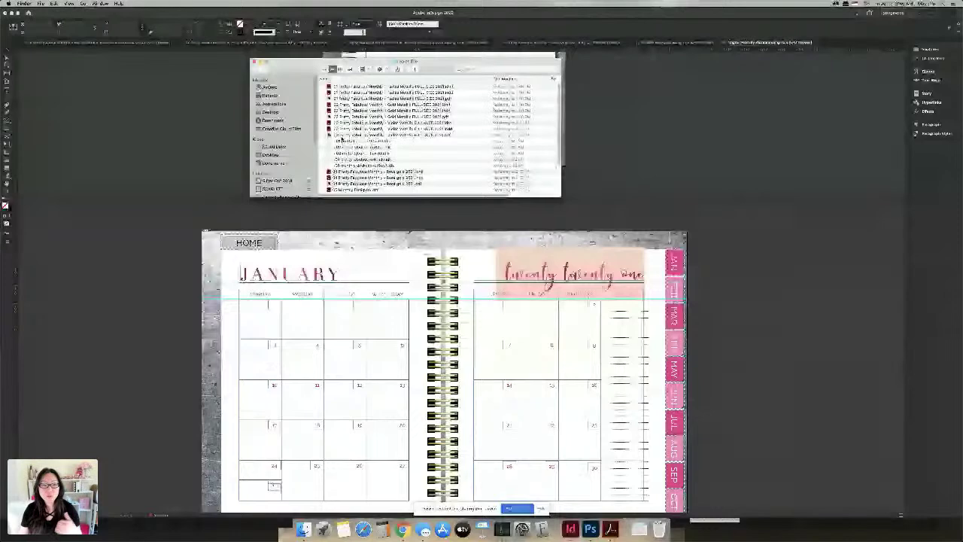
click(346, 182)
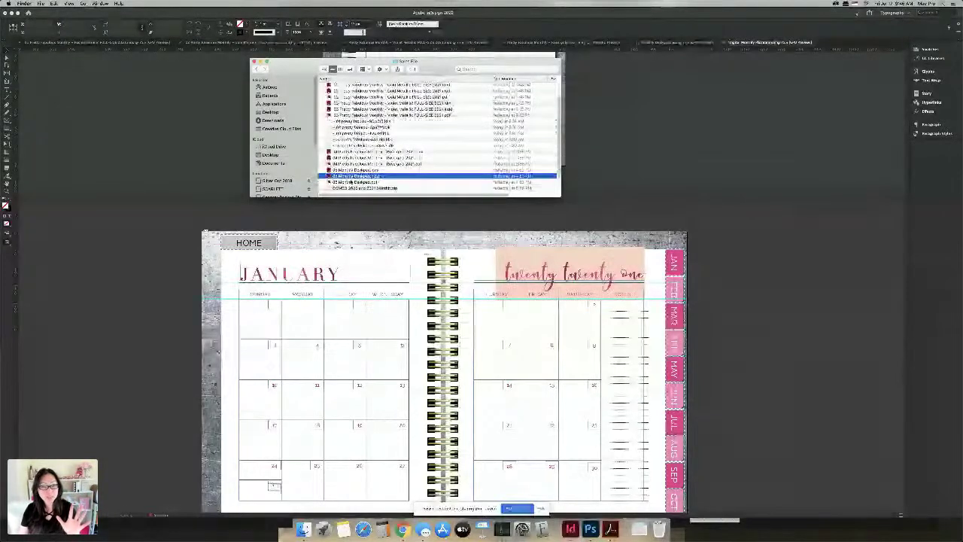
click(429, 92)
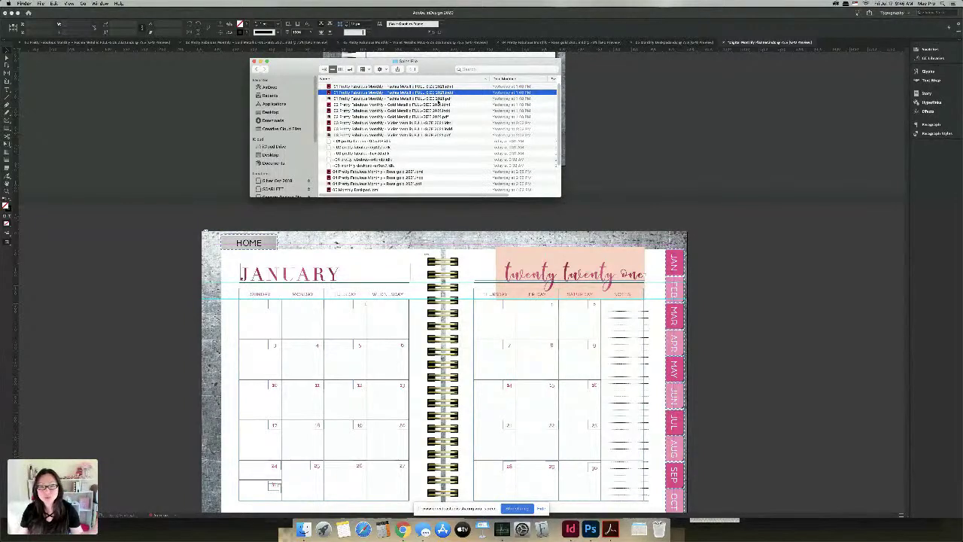
click(415, 98)
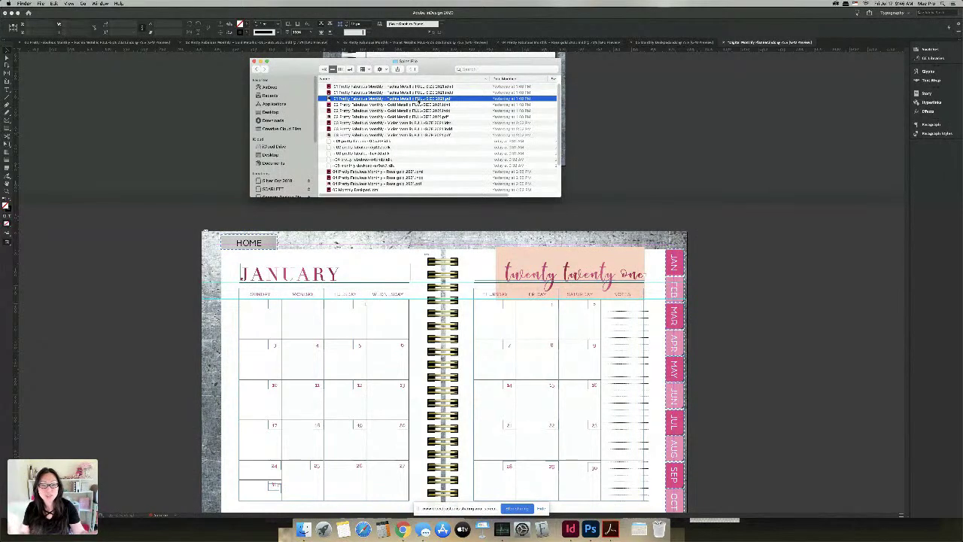
click(354, 129)
click(376, 92)
click(376, 86)
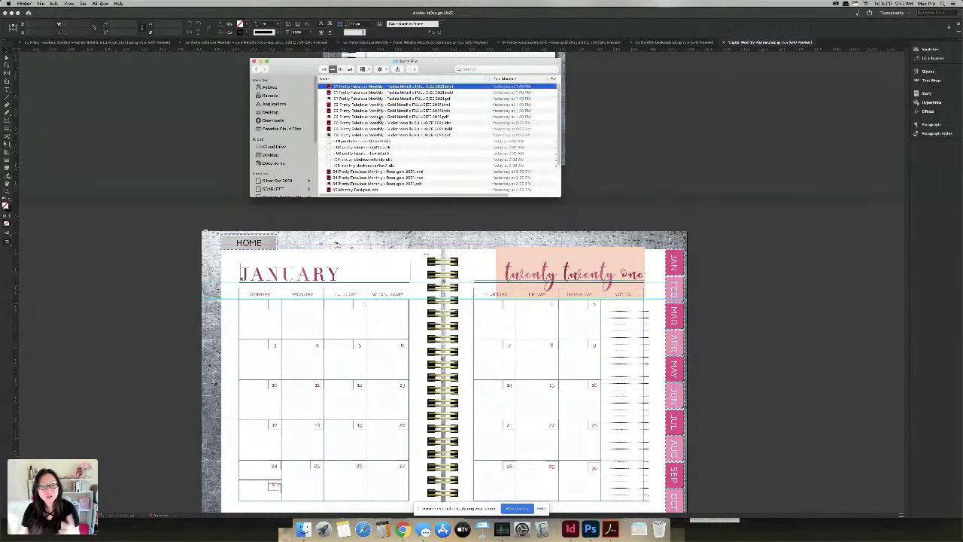
Step: Return to InDesign and look over the cover and January spread of the digital monthly planner
click(55, 43)
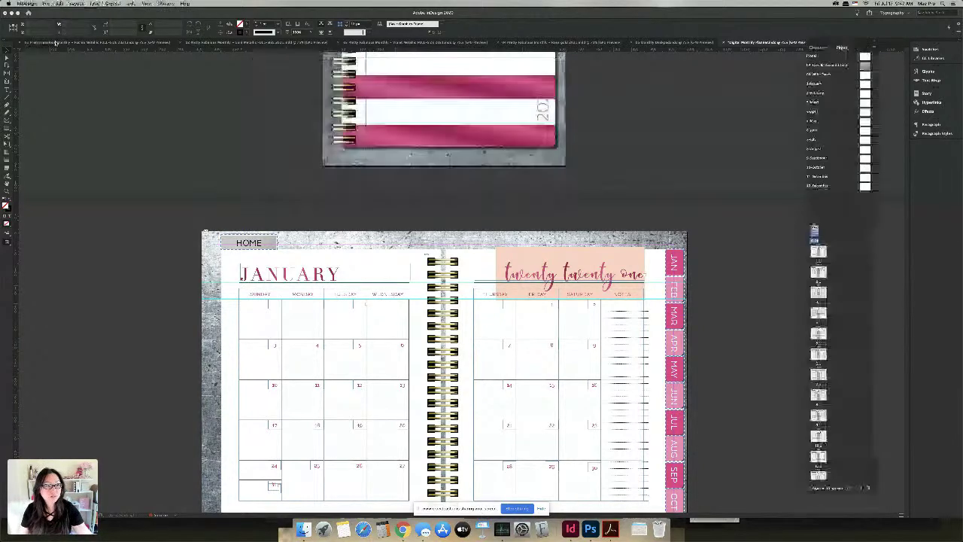
scroll(346, 172, up, 1)
scroll(346, 171, up, 5)
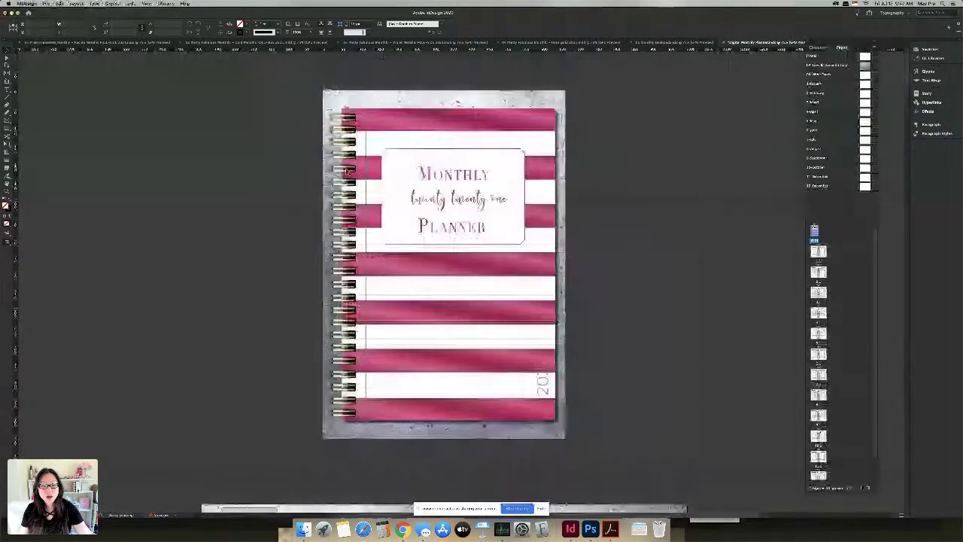
scroll(346, 172, down, 1)
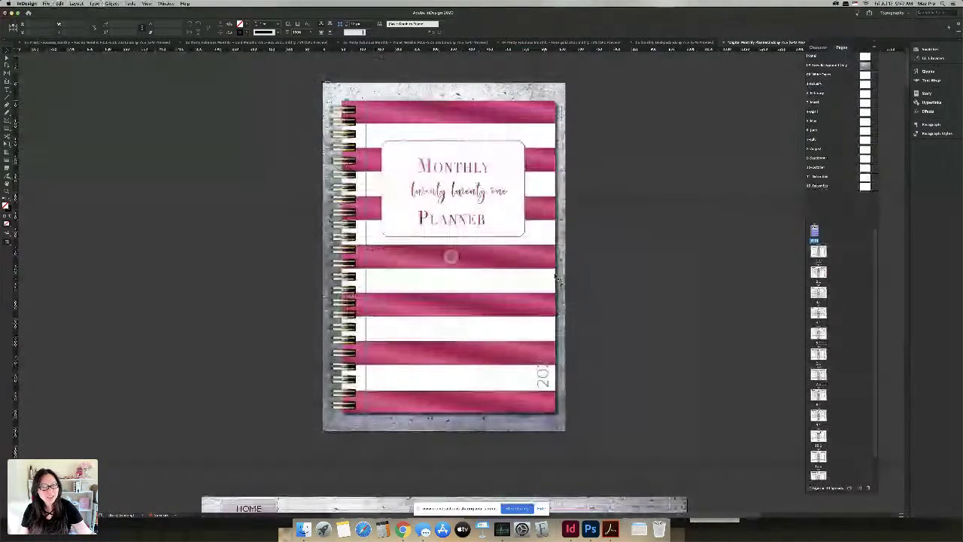
scroll(550, 274, down, 2)
scroll(550, 274, down, 2)
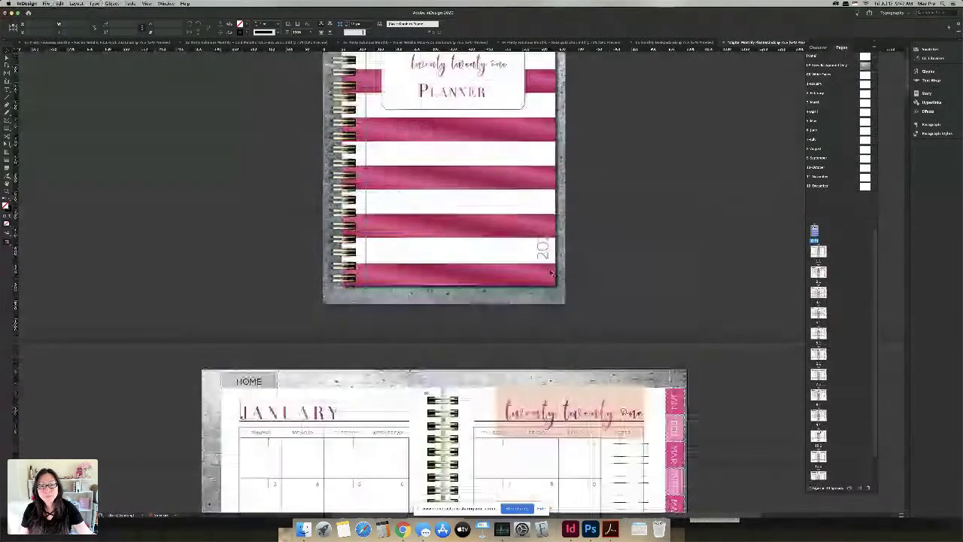
scroll(549, 273, down, 3)
scroll(512, 270, down, 1)
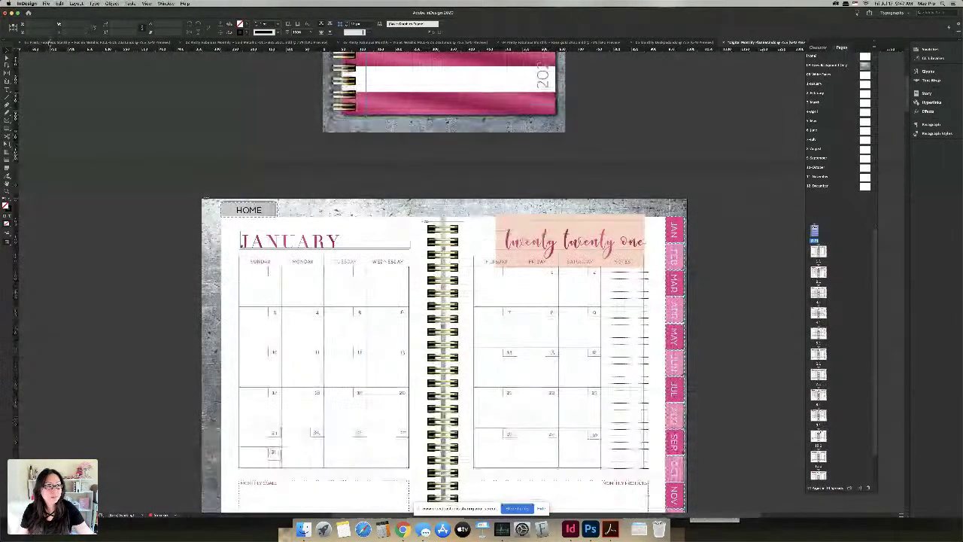
Step: Switch to the fuchsia metallic full-size planner document and turn on Overprint Preview
key(super+grave)
scroll(391, 188, up, 20)
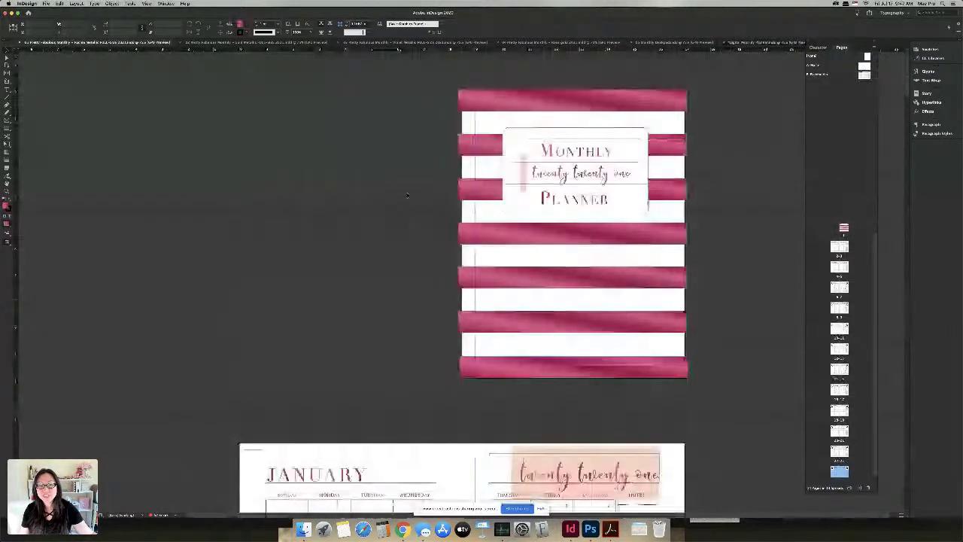
scroll(407, 195, down, 3)
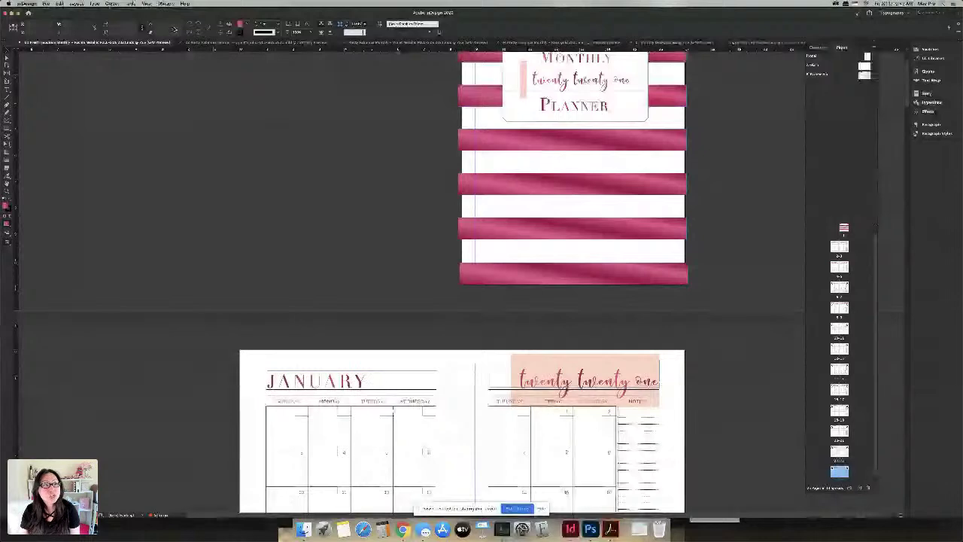
click(146, 4)
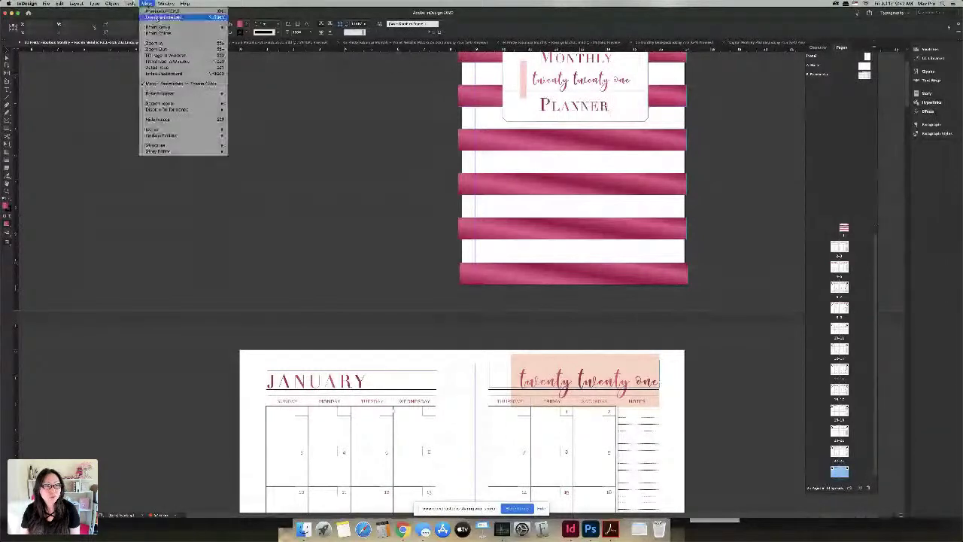
click(430, 225)
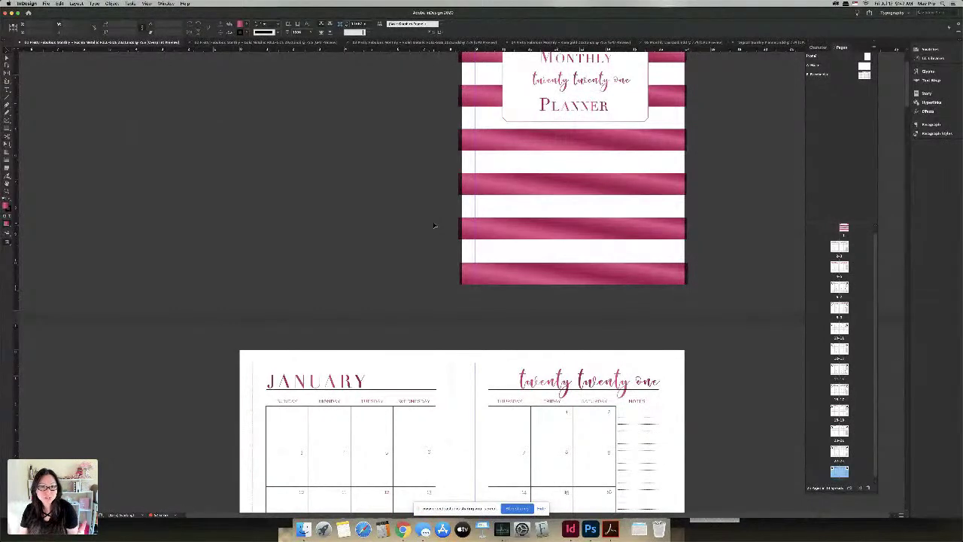
Step: Check which display performance option is active for the fuchsia planner, and return to its cover
scroll(640, 299, down, 3)
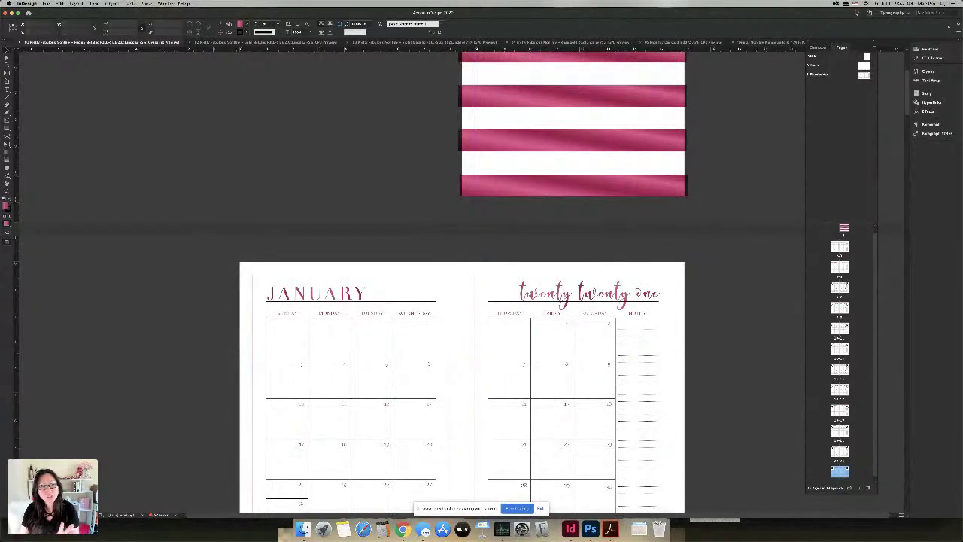
click(148, 3)
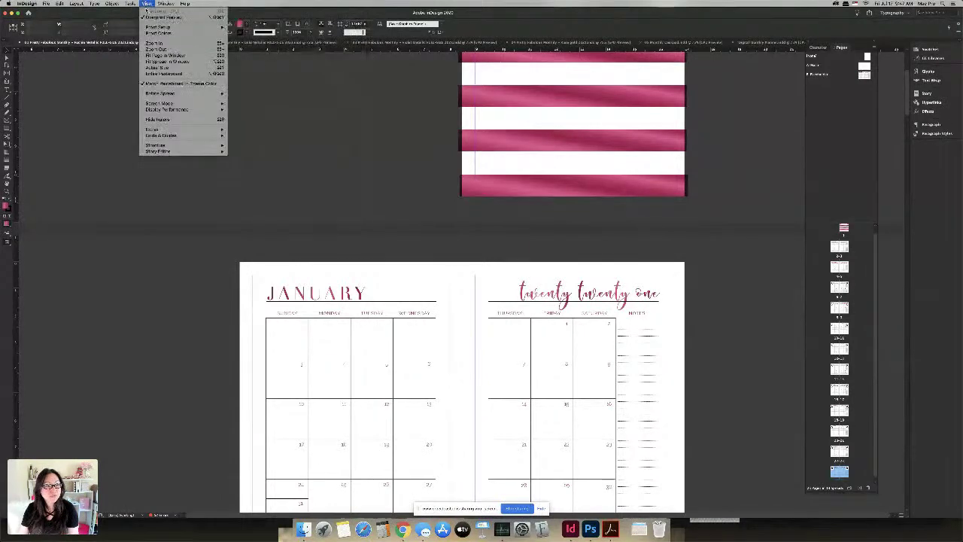
mouse_move(169, 109)
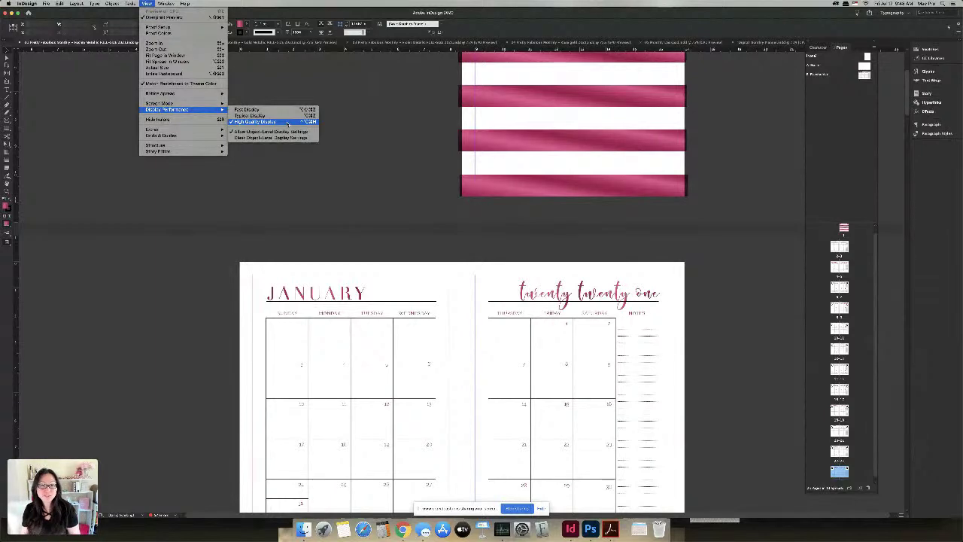
click(359, 151)
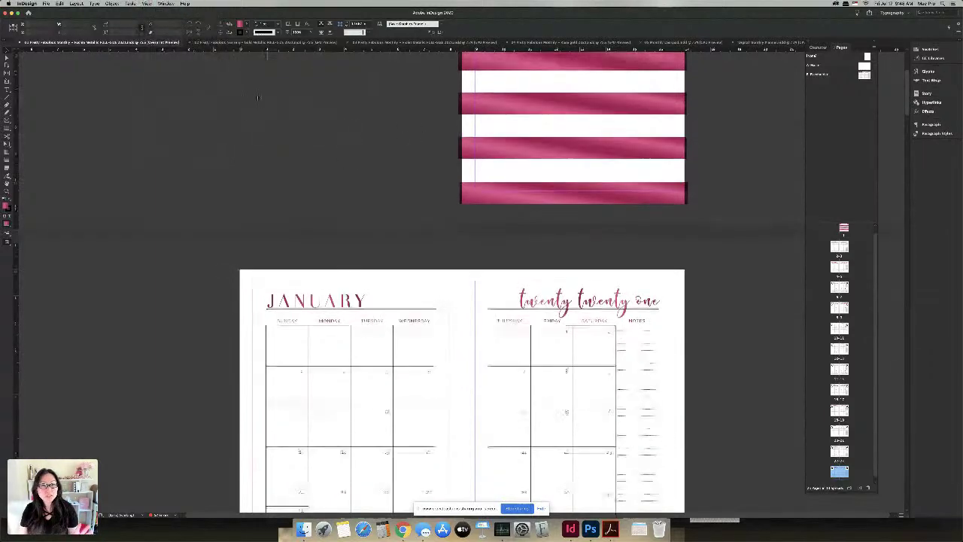
scroll(302, 111, up, 5)
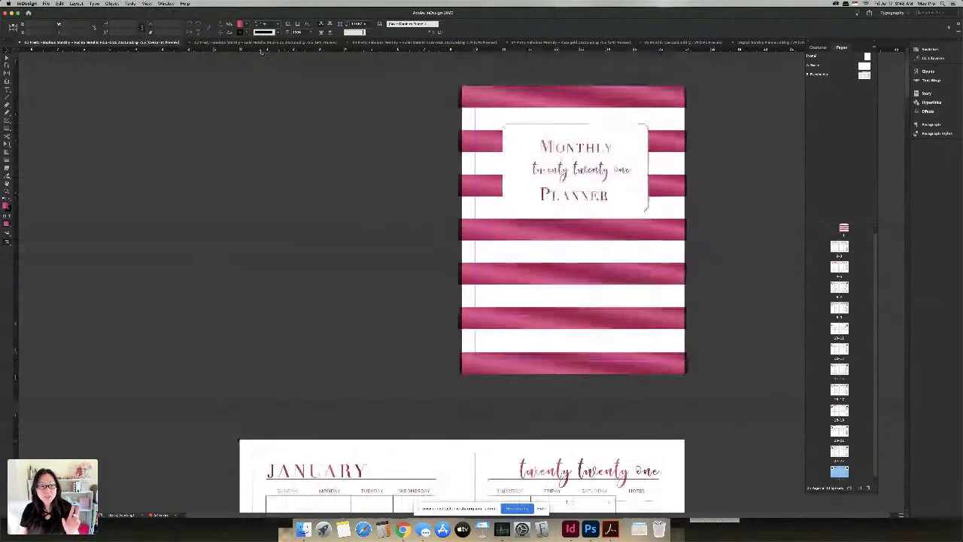
Step: Turn on Overprint Preview in the gold metallic planner document and go to its cover page
scroll(354, 99, down, 20)
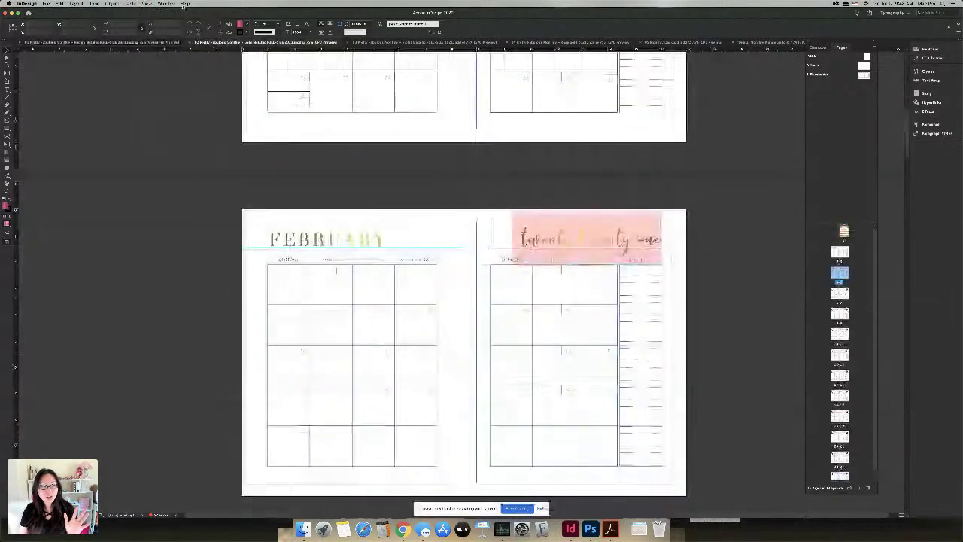
click(147, 3)
click(162, 16)
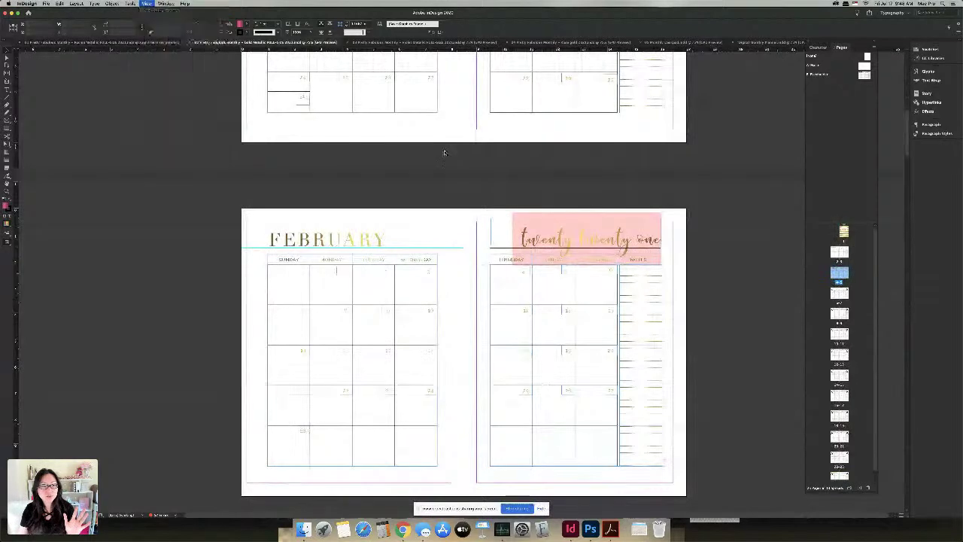
double_click(843, 231)
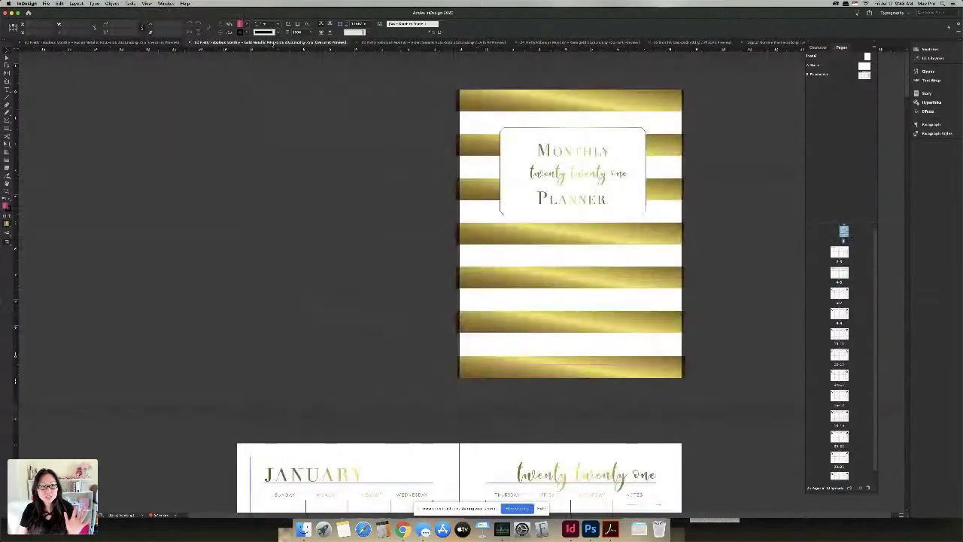
Step: Go to the cover of the violet metallic planner, turn on Overprint Preview and select the cover's top stripe
click(376, 43)
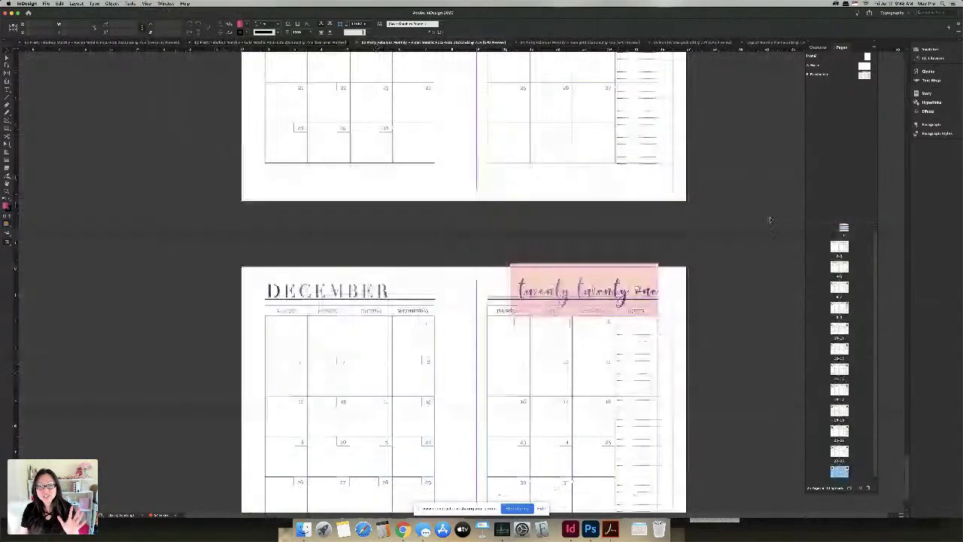
double_click(843, 229)
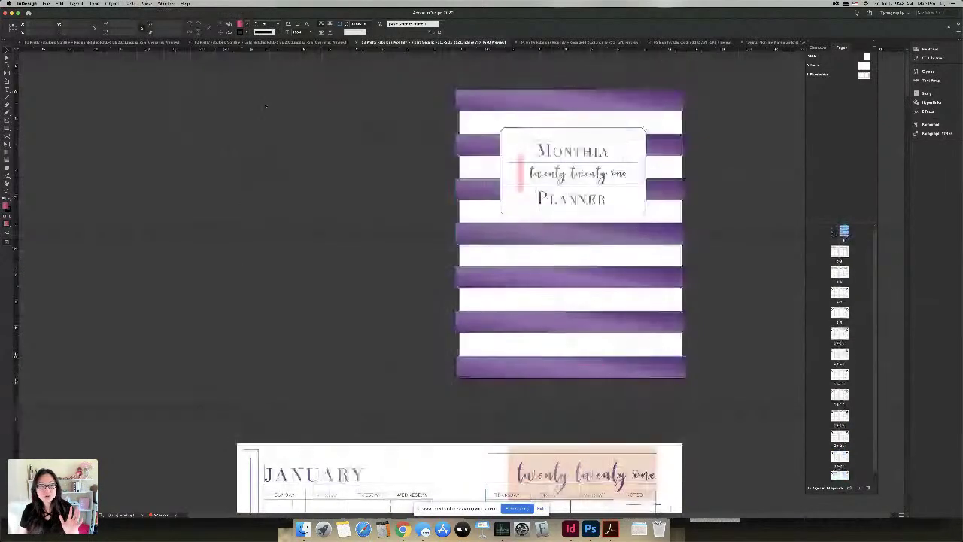
click(166, 3)
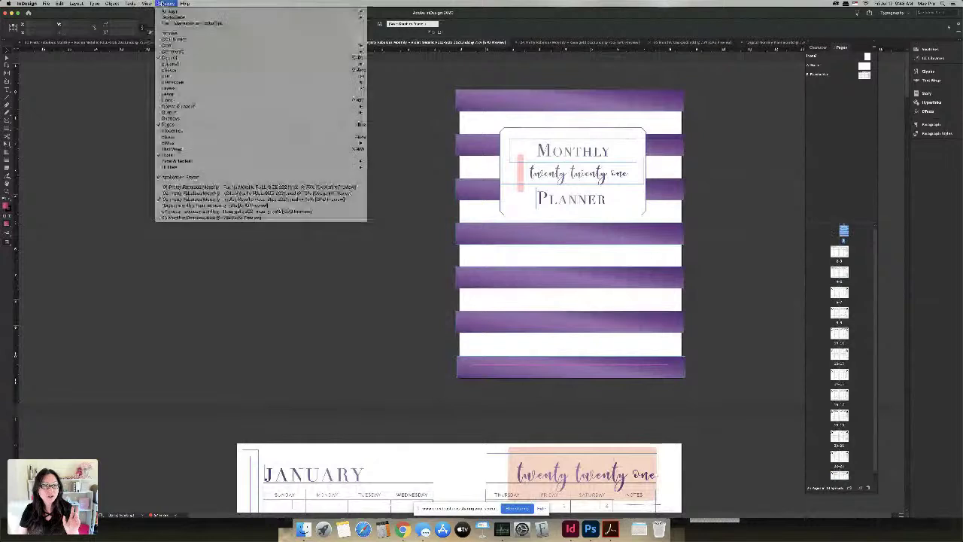
click(162, 17)
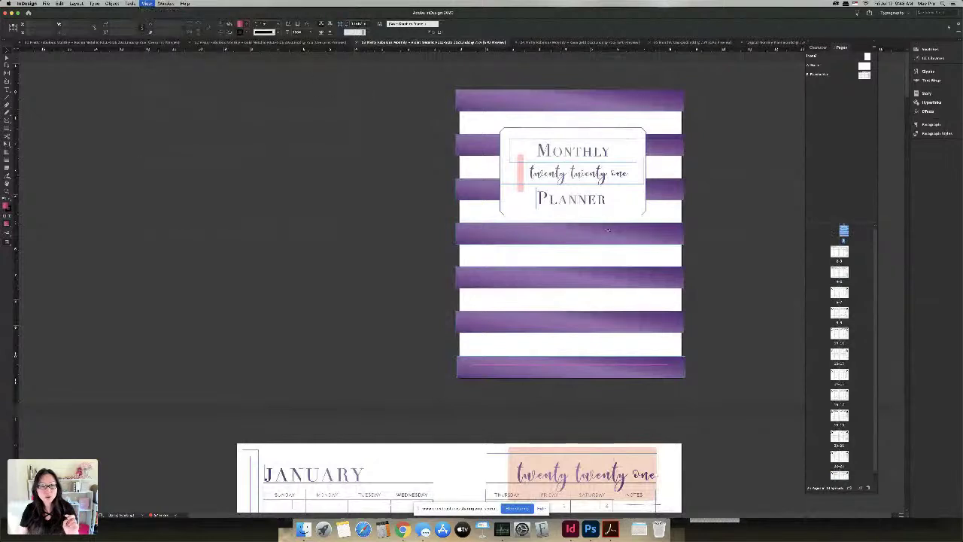
click(472, 103)
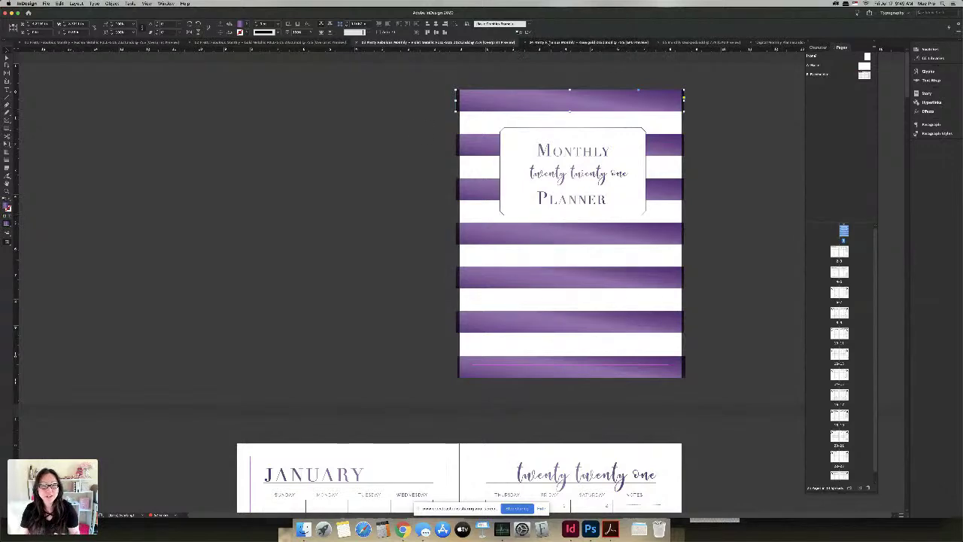
Step: Turn on Overprint Preview in the rose gold planner document and go to its marble cover page
click(571, 43)
click(146, 4)
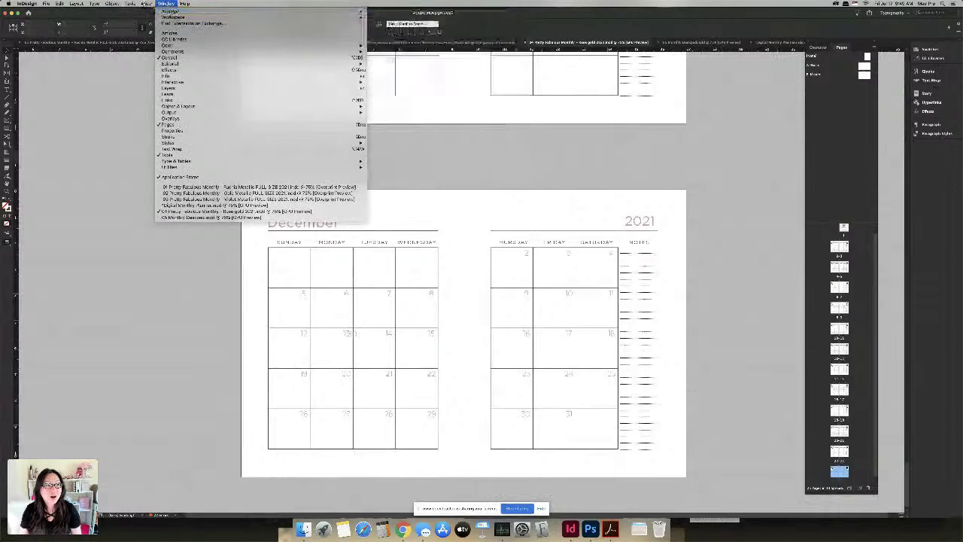
click(151, 17)
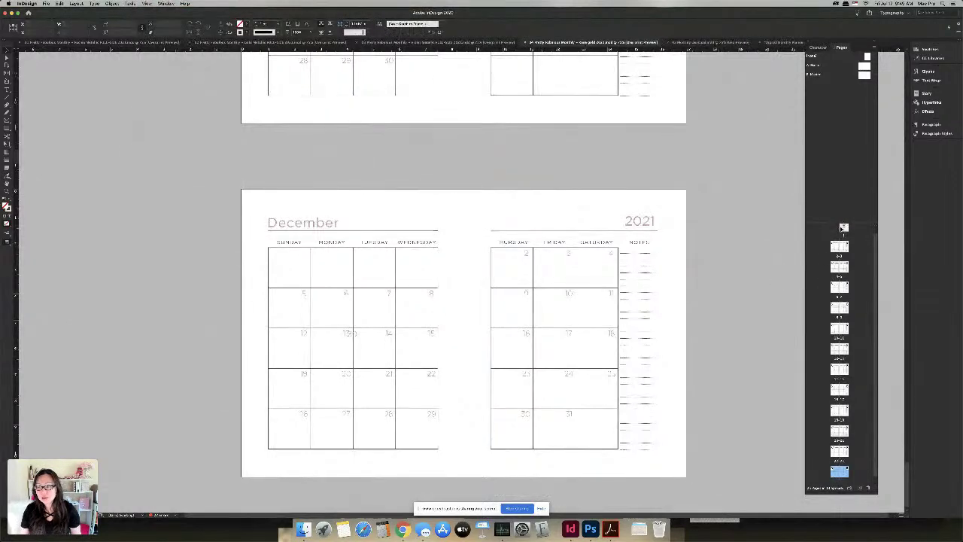
double_click(843, 228)
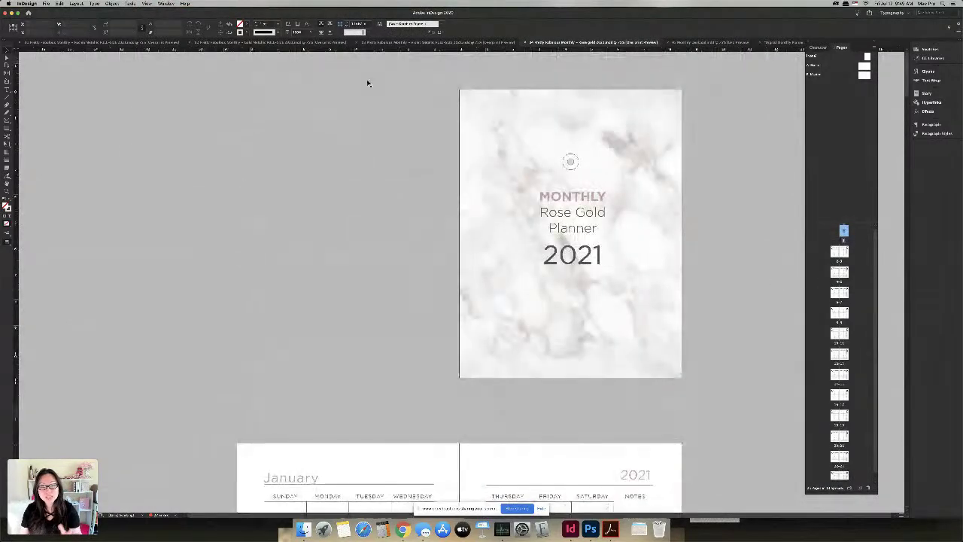
Step: Turn on Overprint Preview in the Monthly Deskpad document, and return to the fuchsia metallic planner document
click(707, 42)
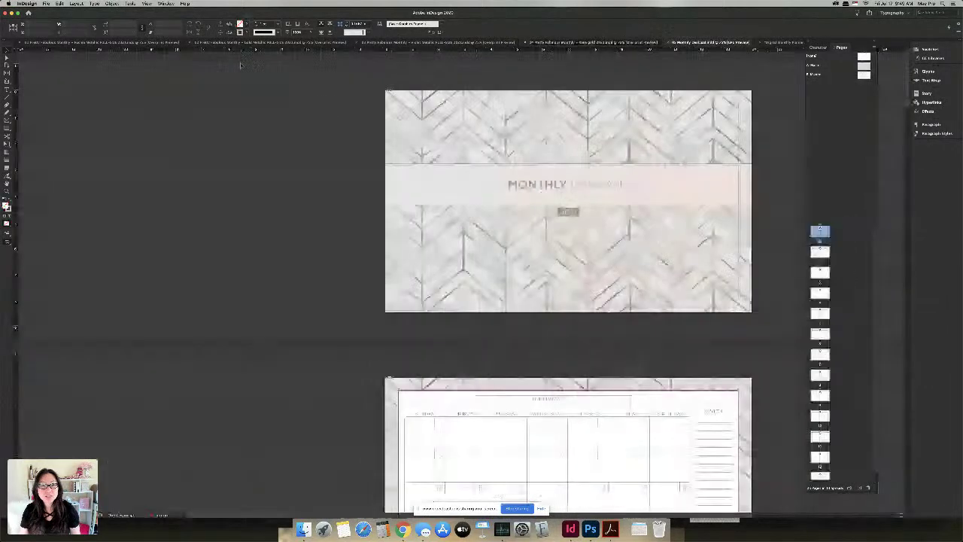
click(166, 3)
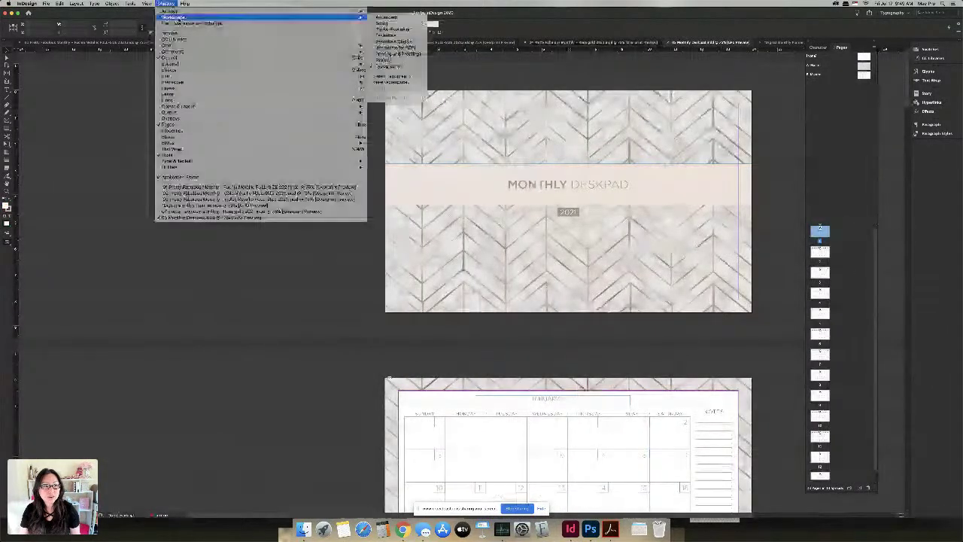
click(164, 16)
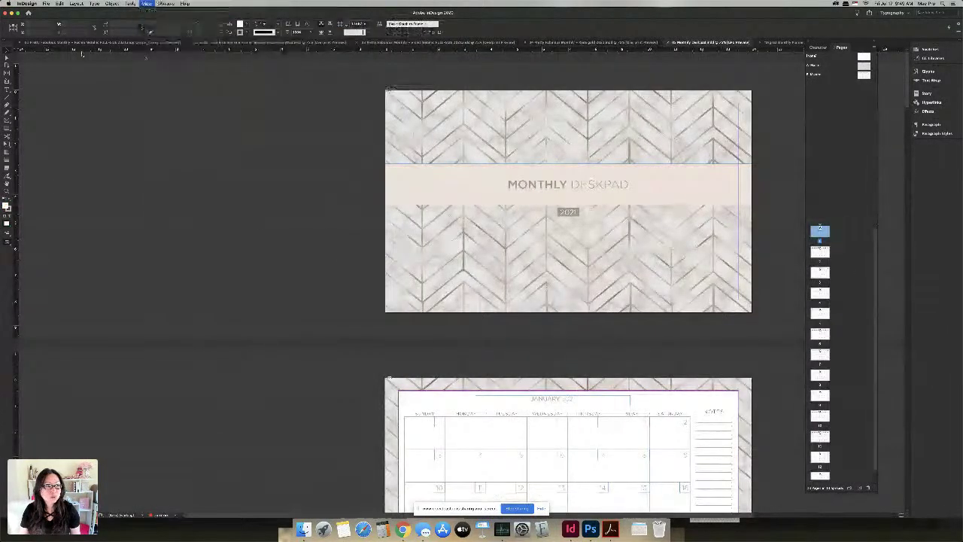
click(157, 43)
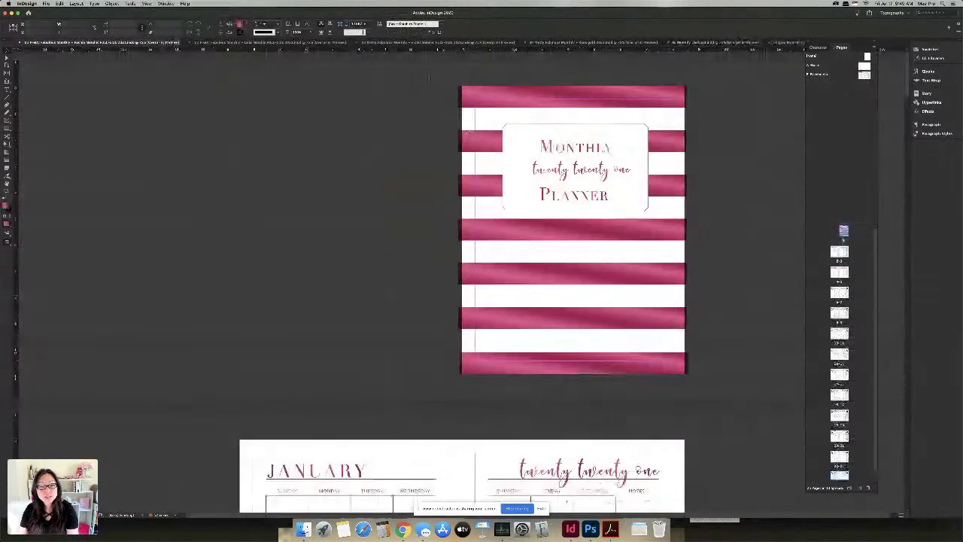
Step: Remove the cover's metallic stripes below the top one
click(485, 379)
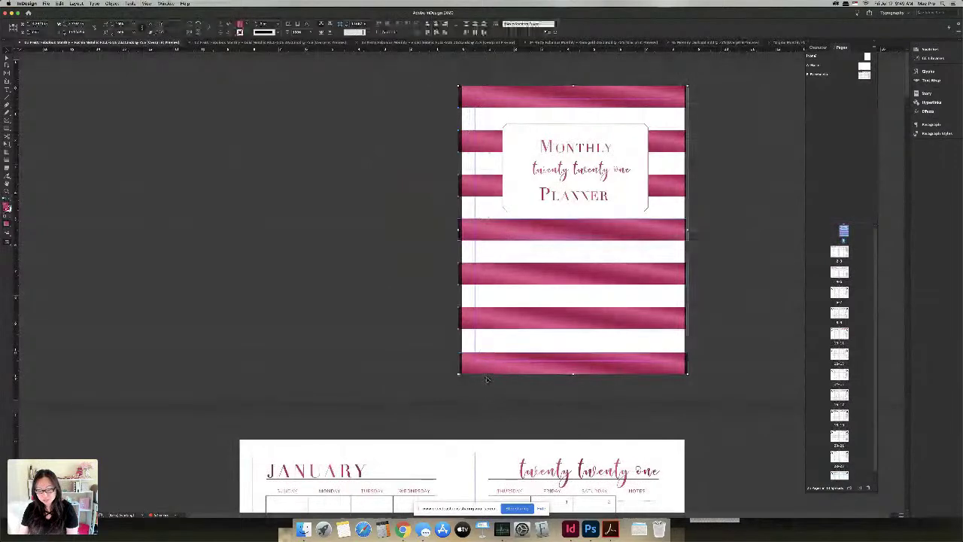
key(Delete)
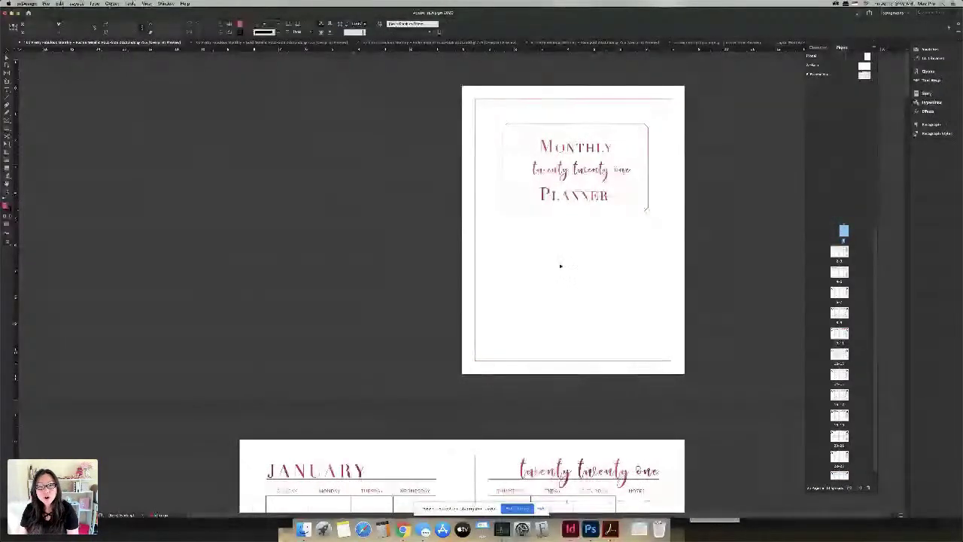
drag(430, 122, 486, 398)
key(Delete)
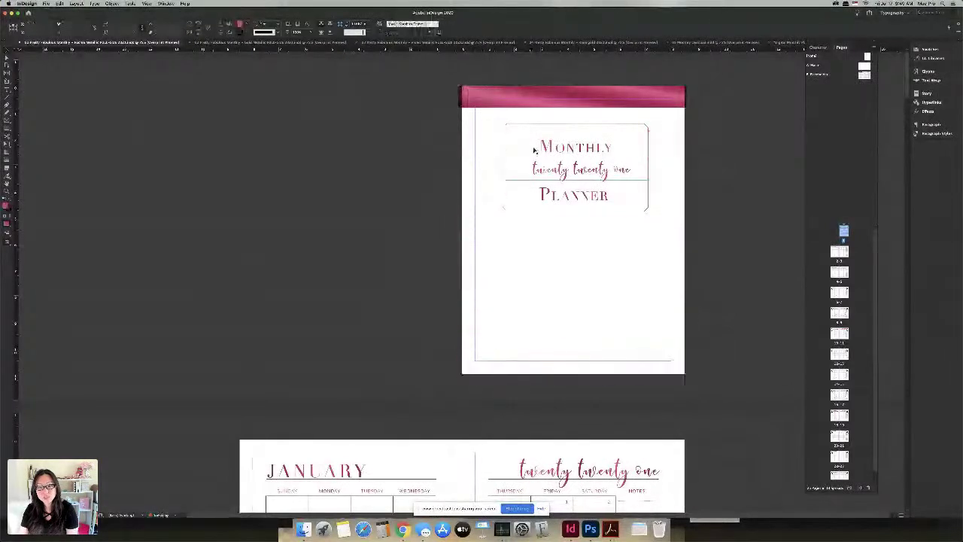
Step: Stretch the cover's top metallic stripe down to the page bottom so it fills the whole background
click(569, 109)
drag(572, 231, 578, 381)
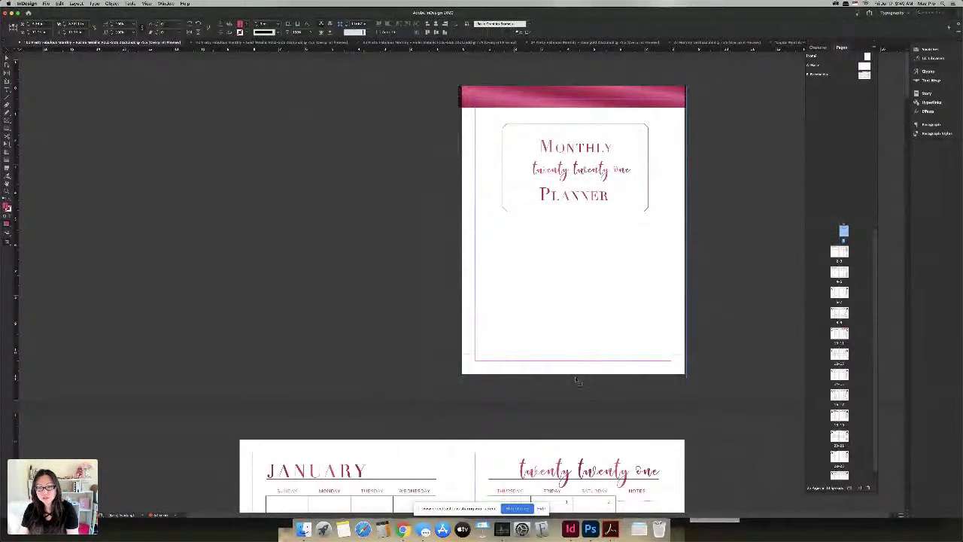
click(539, 276)
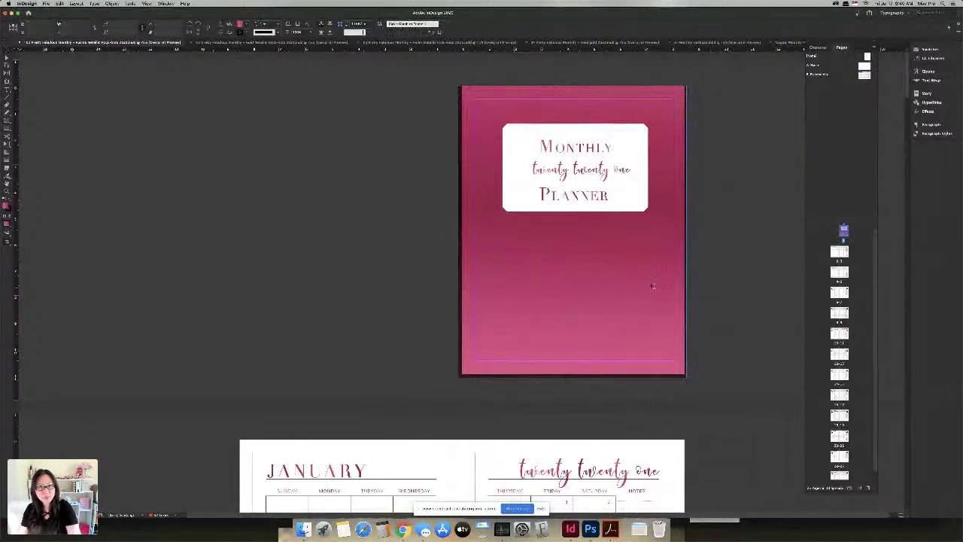
Step: Change the first line of the cover title to "The Monthly"
click(575, 150)
double_click(600, 148)
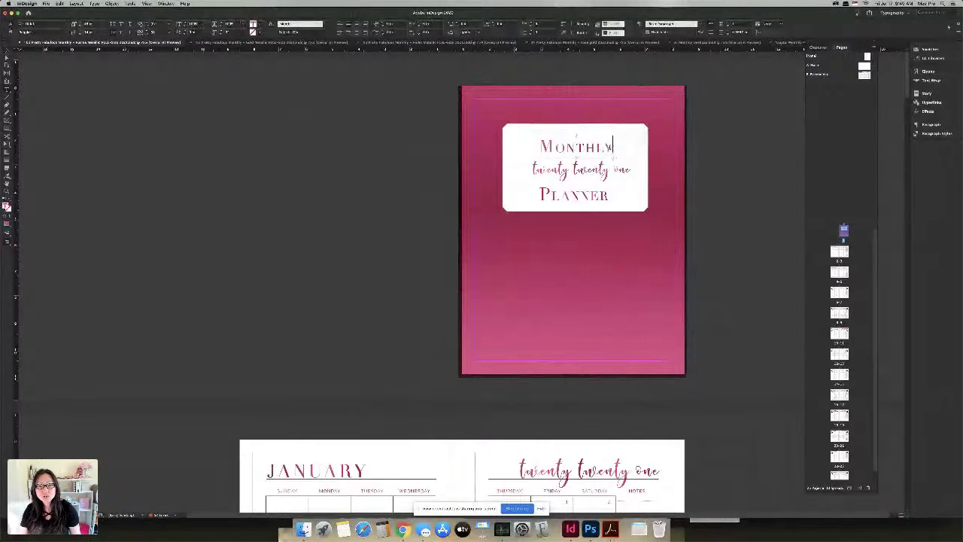
double_click(602, 147)
text(The Monthly)
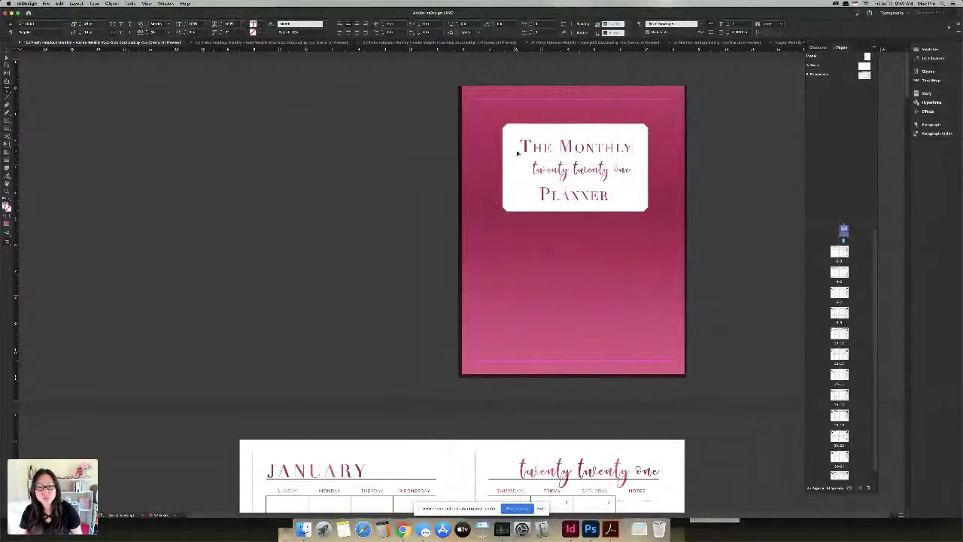
Step: Set "The Monthly" on the cover in a decorative script font and adjust its font size
triple_click(580, 159)
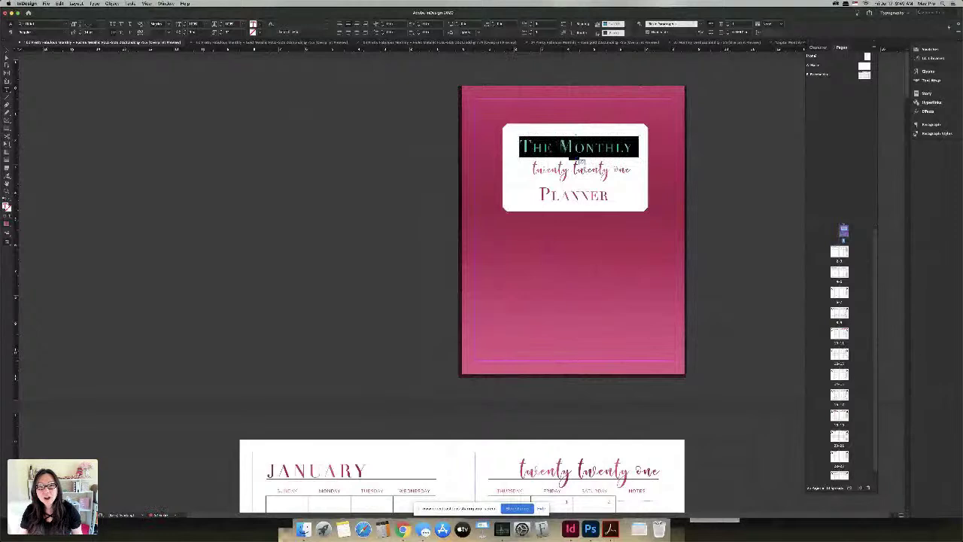
click(66, 23)
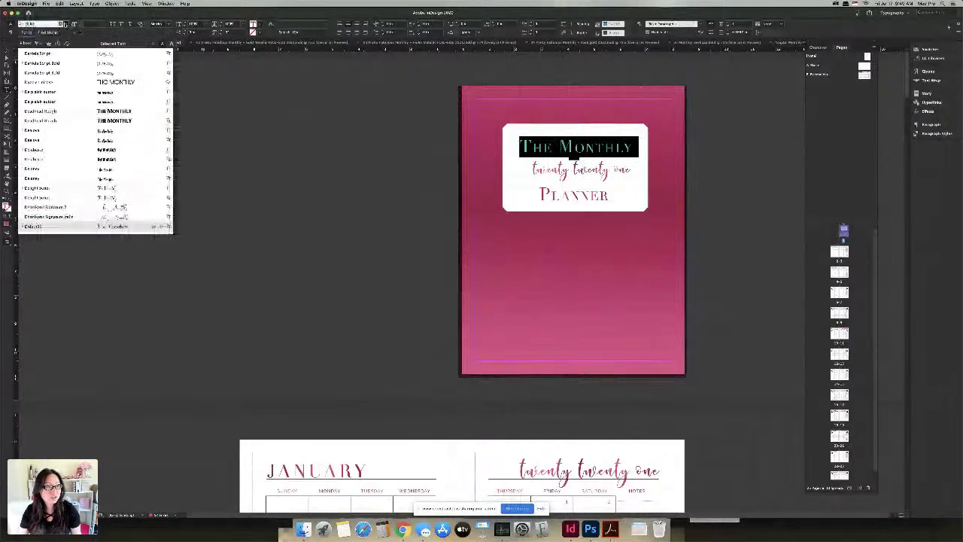
click(64, 68)
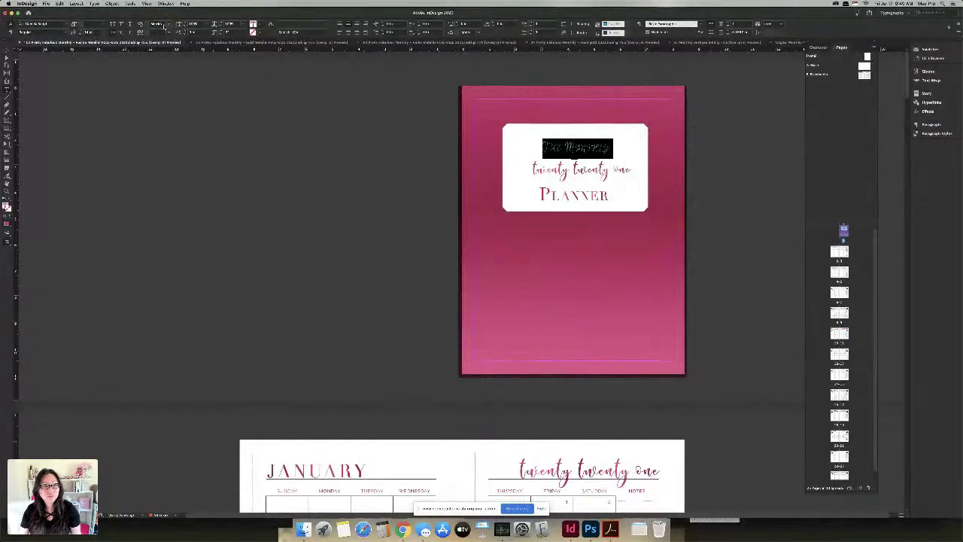
click(93, 24)
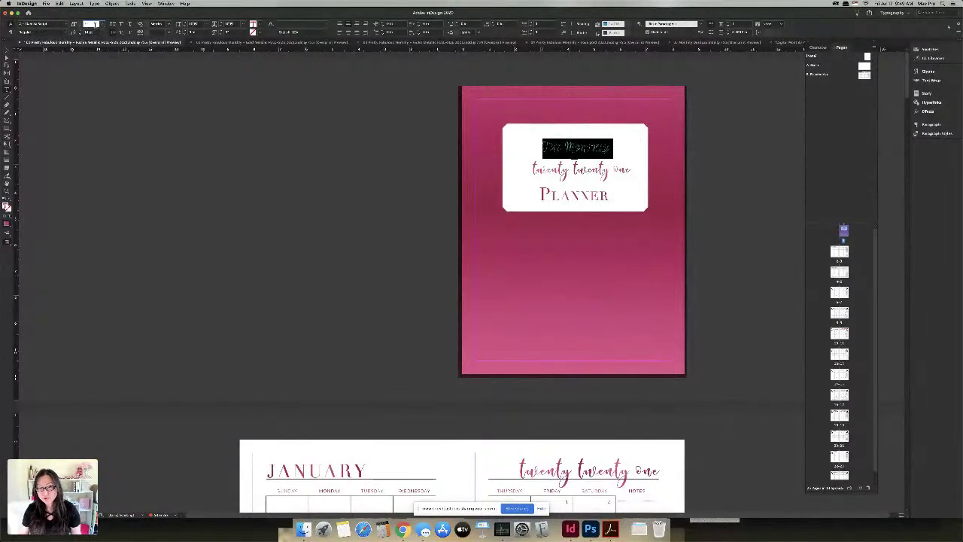
key(Down)
key(Down)
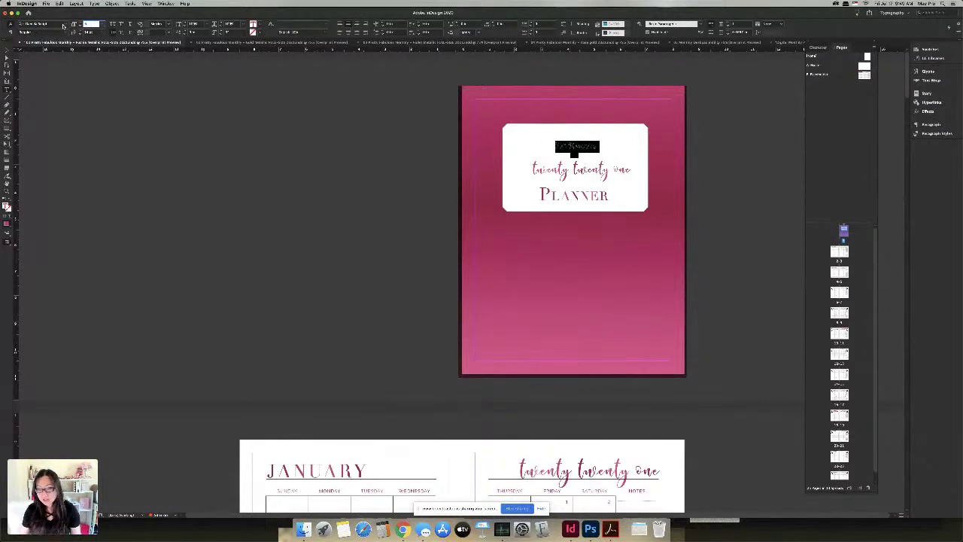
key(Return)
Step: Select the "twenty twenty one" line on the cover and open the font information PDF from the template folder in Finder
click(548, 162)
drag(632, 174, 533, 175)
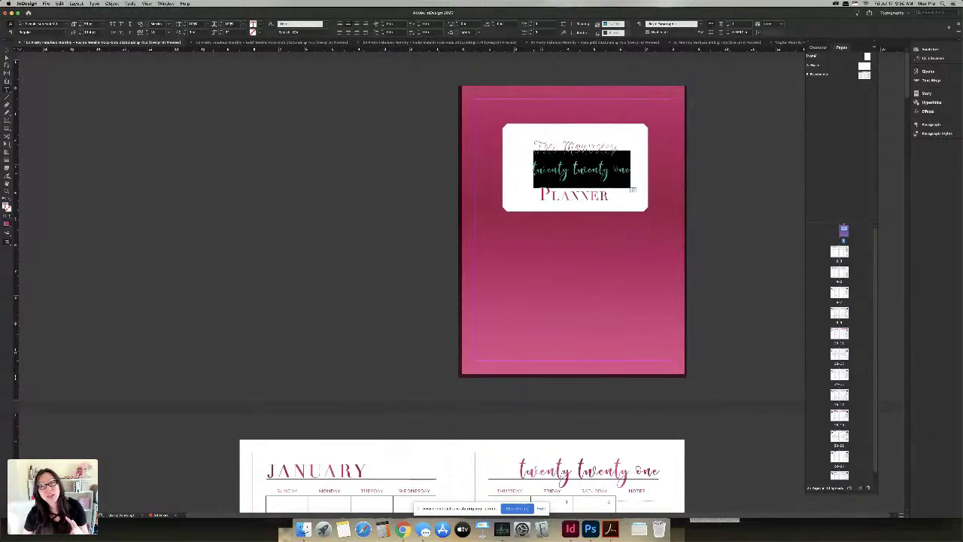
click(303, 528)
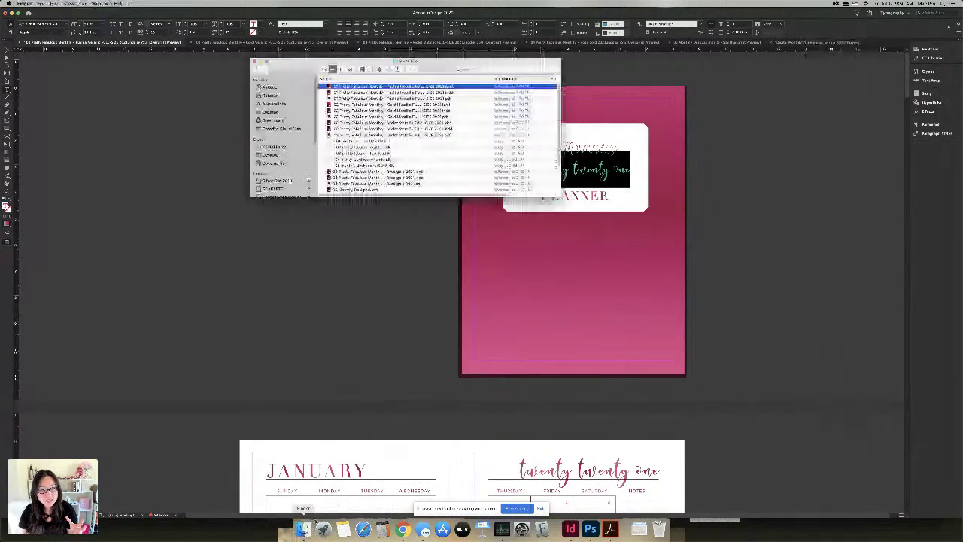
scroll(361, 150, down, 3)
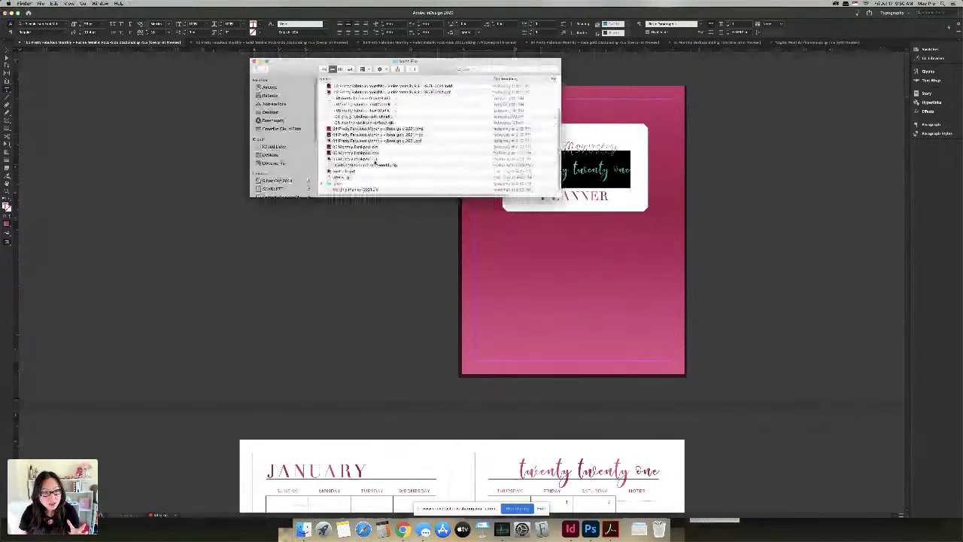
click(355, 152)
double_click(350, 171)
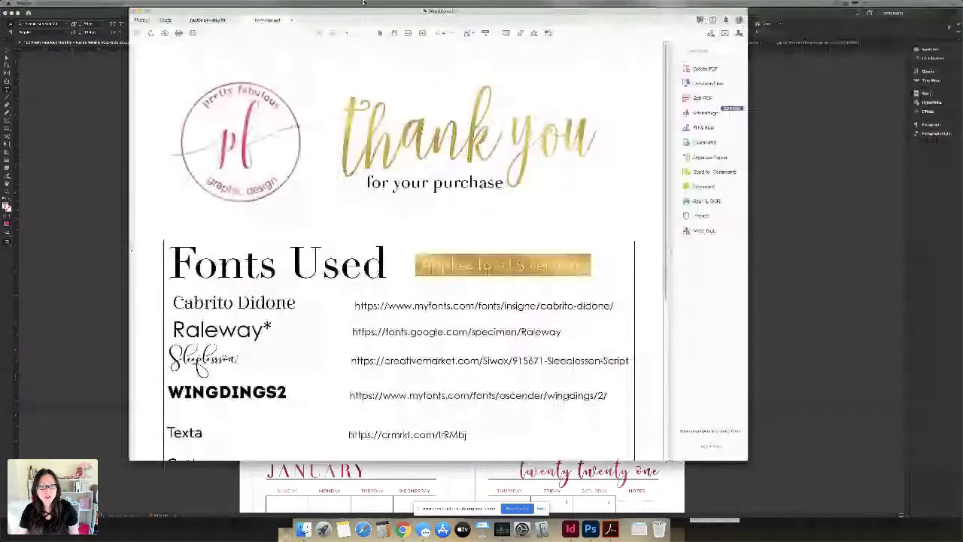
Step: Examine the Fonts Used list and its font download links in the PDF, especially Texta, and return to the InDesign planner
scroll(476, 327, down, 1)
scroll(475, 326, down, 4)
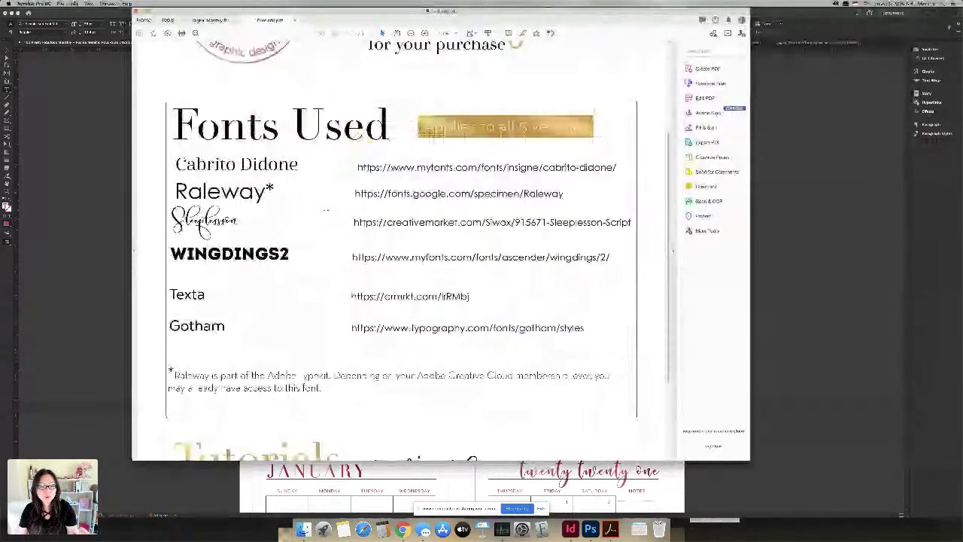
scroll(325, 210, down, 3)
scroll(500, 306, down, 2)
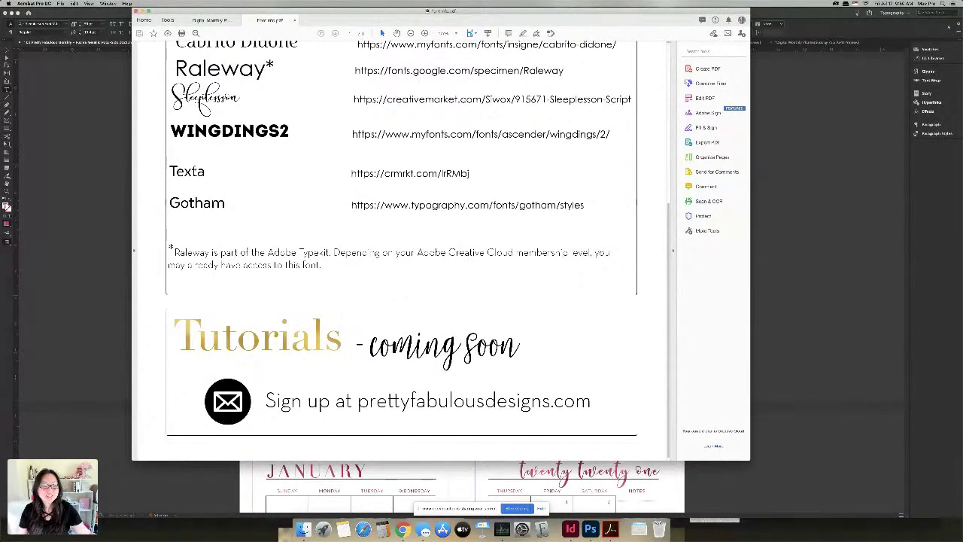
scroll(399, 249, up, 1)
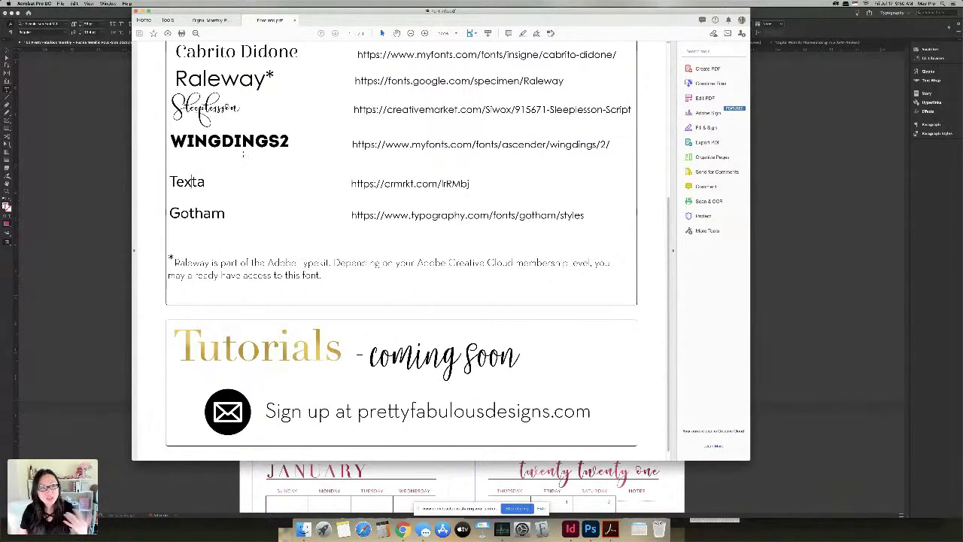
scroll(242, 154, up, 2)
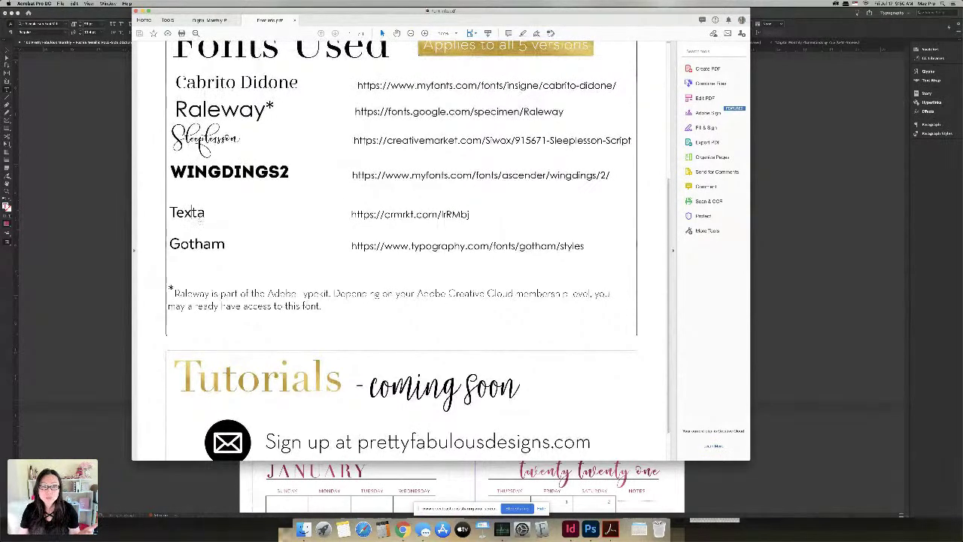
drag(205, 212, 169, 214)
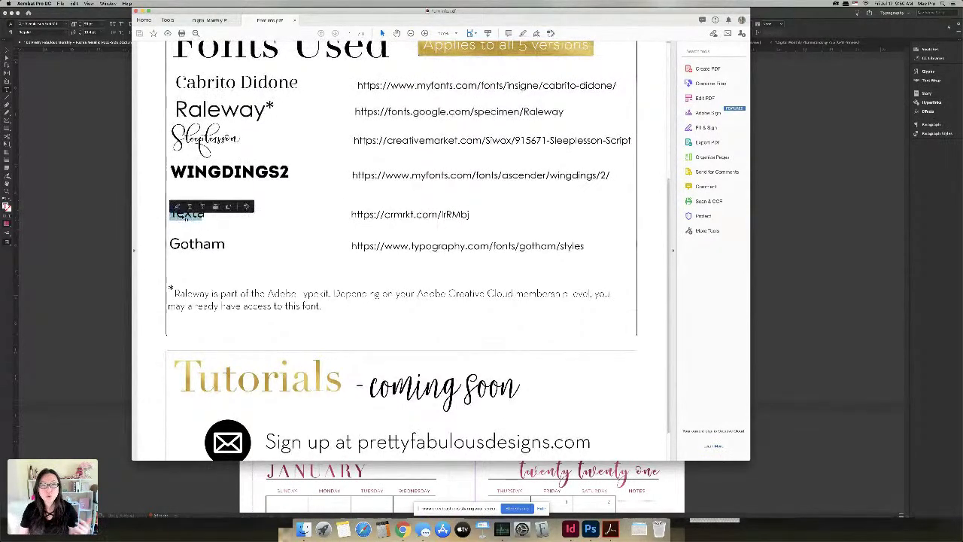
click(191, 220)
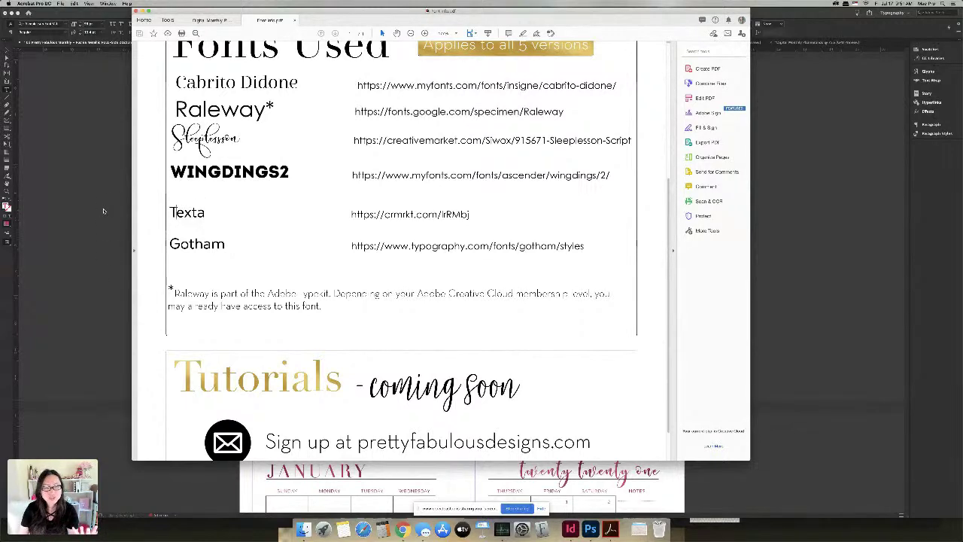
click(104, 211)
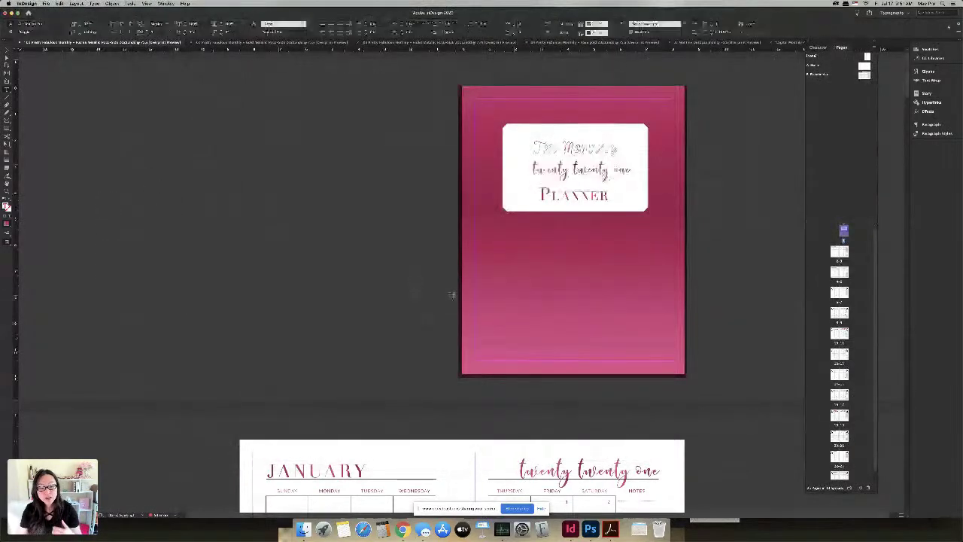
Step: View the monthly master spread and compare it with the January, February, March and April spreads
scroll(451, 294, down, 8)
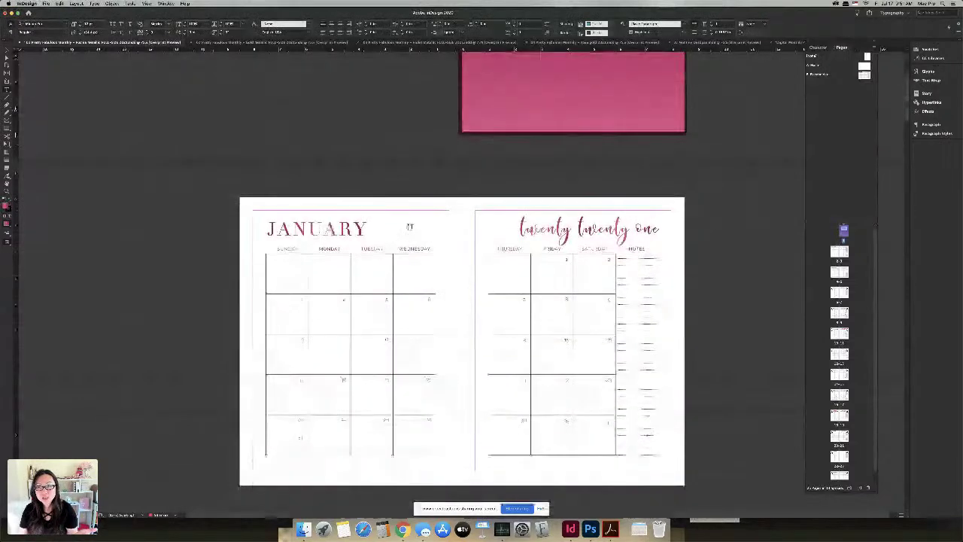
double_click(820, 74)
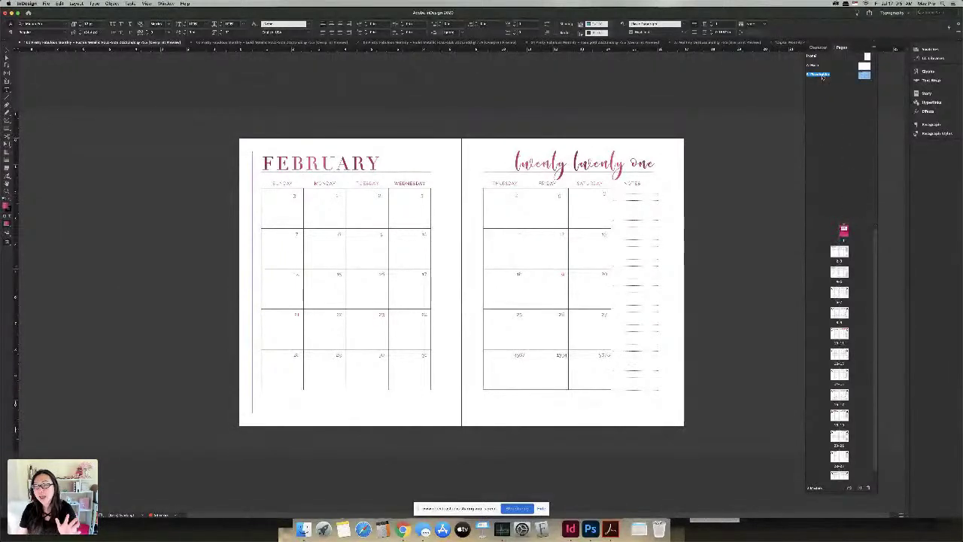
click(841, 251)
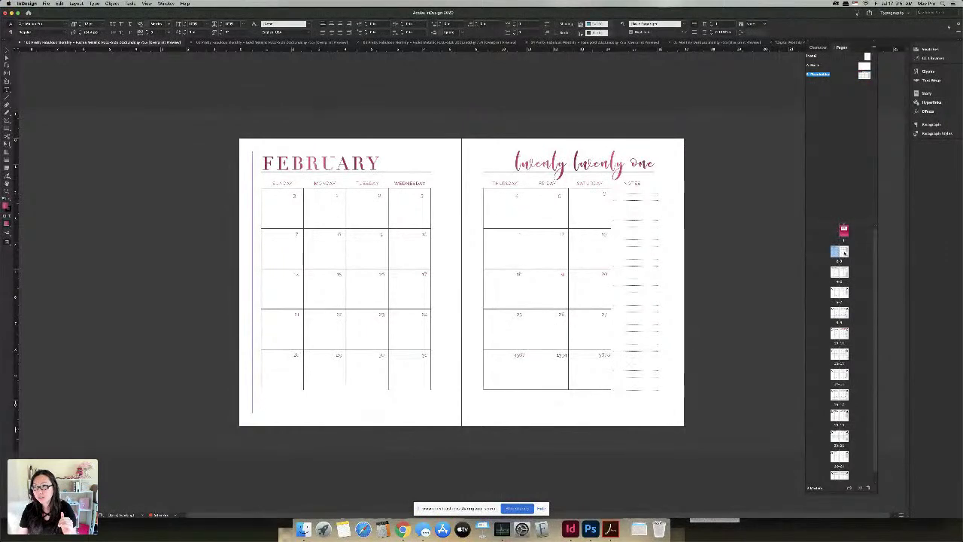
double_click(844, 258)
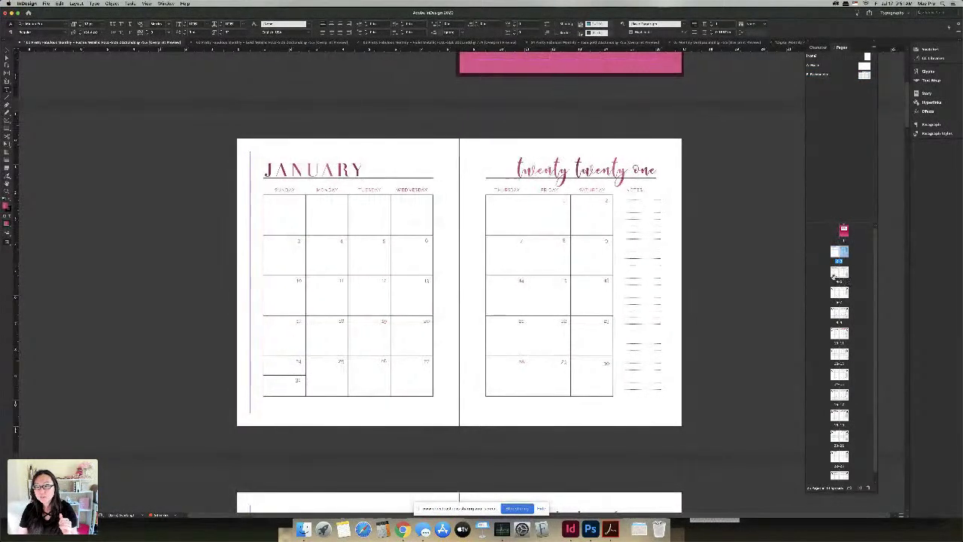
double_click(840, 292)
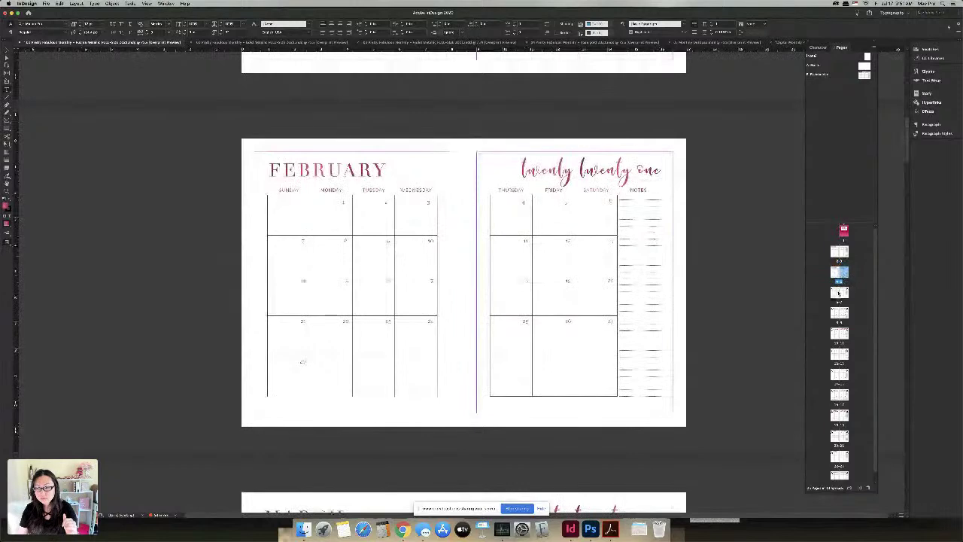
double_click(842, 294)
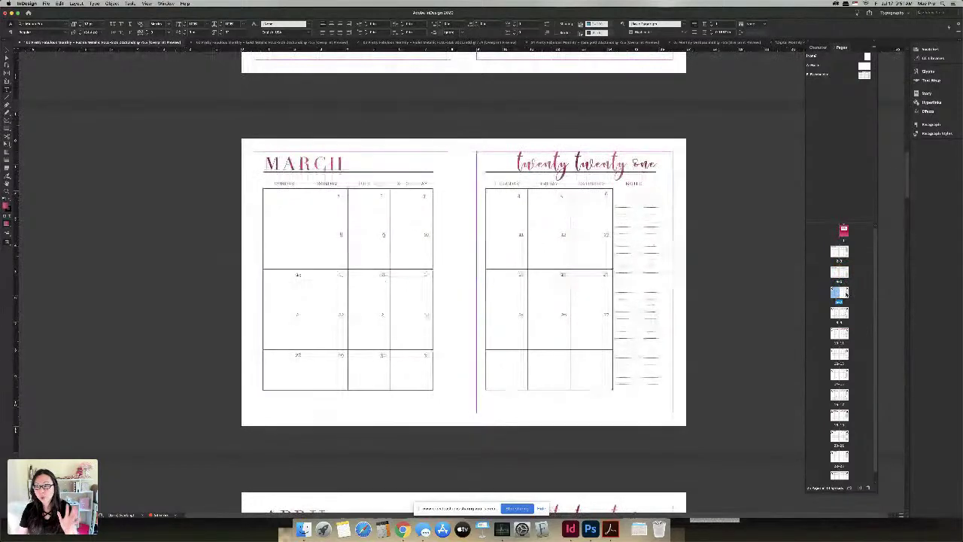
double_click(839, 313)
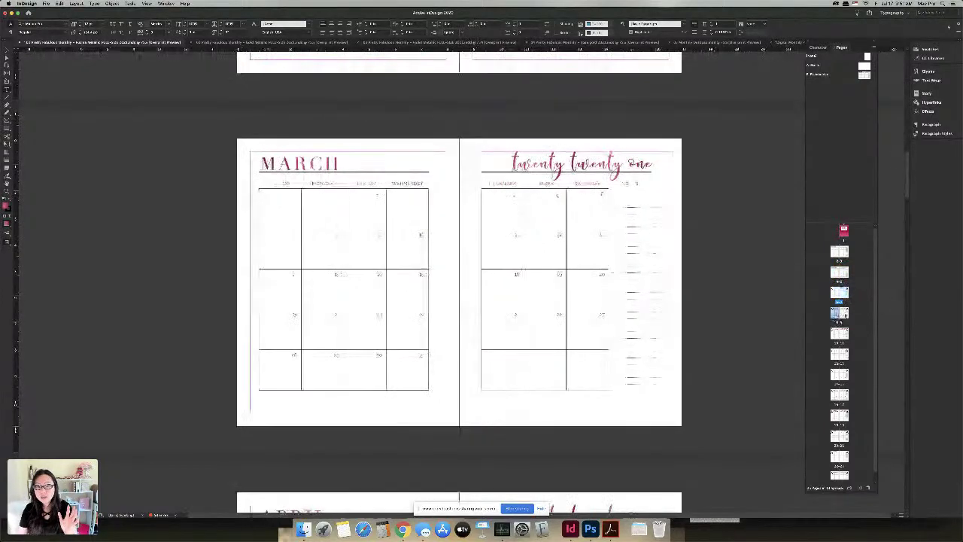
double_click(839, 313)
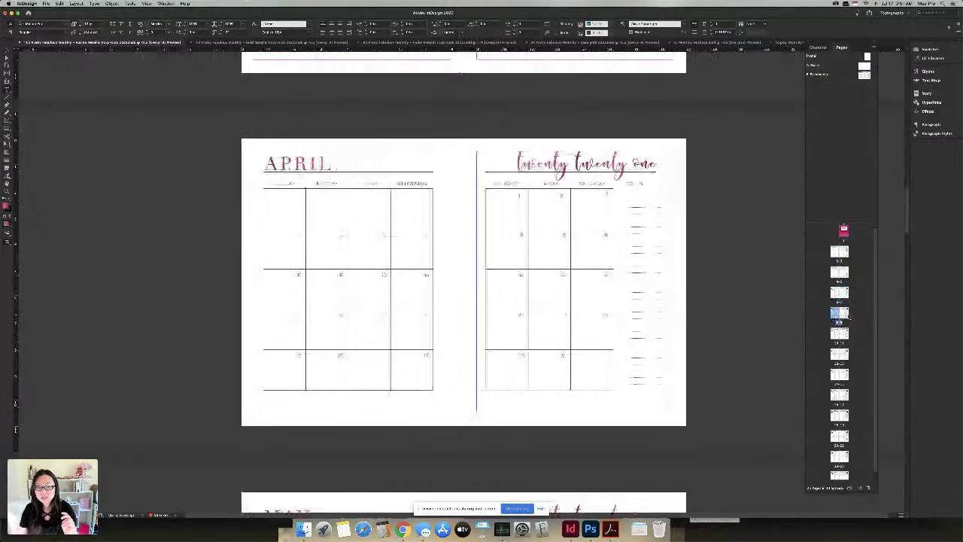
Step: Reopen the monthly master spread and return to the January spread
double_click(827, 74)
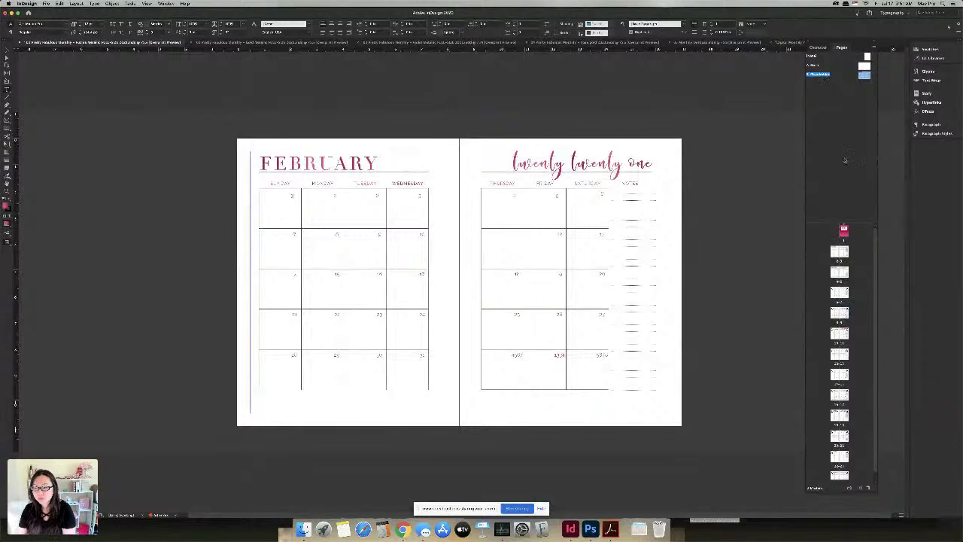
click(836, 254)
double_click(836, 254)
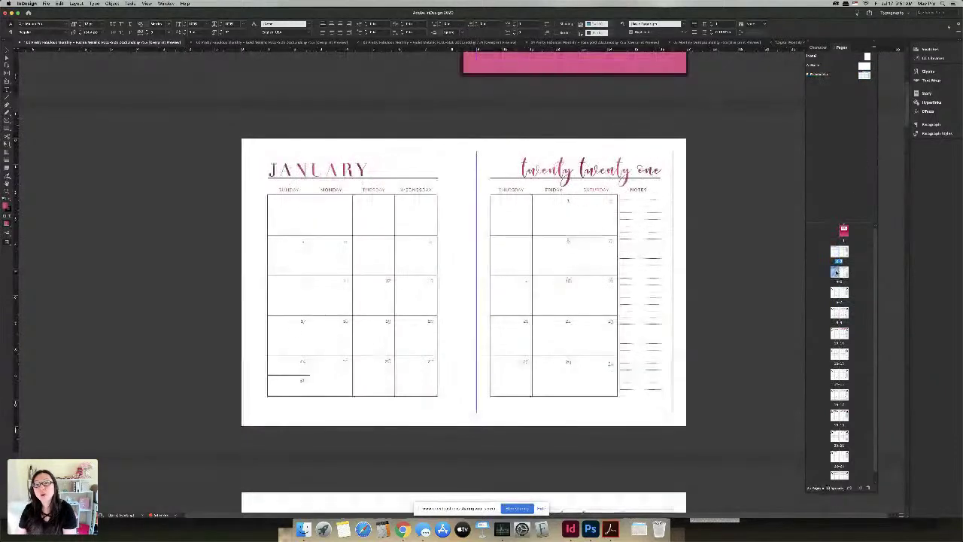
Step: Open the February spread and recolour only the date 1 with the cyan swatch
double_click(837, 273)
click(523, 201)
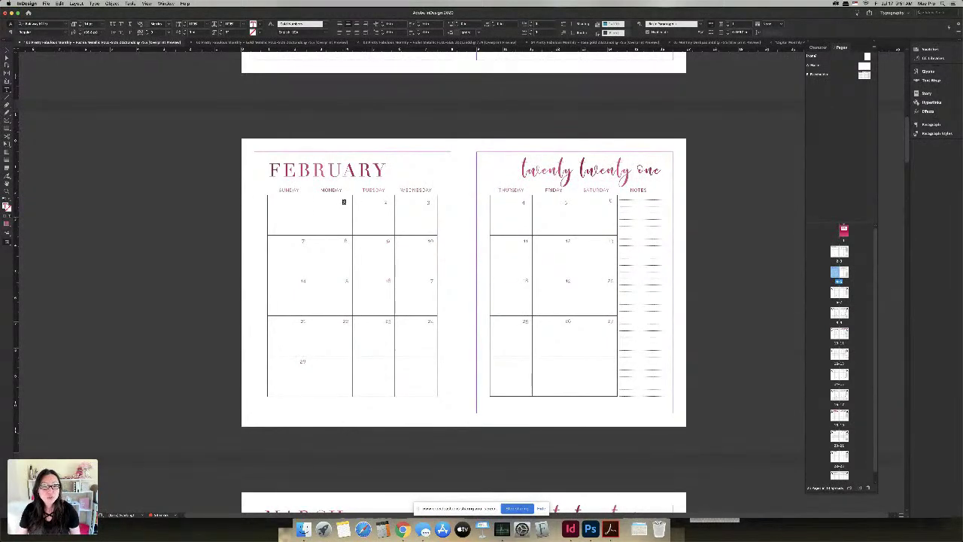
click(192, 33)
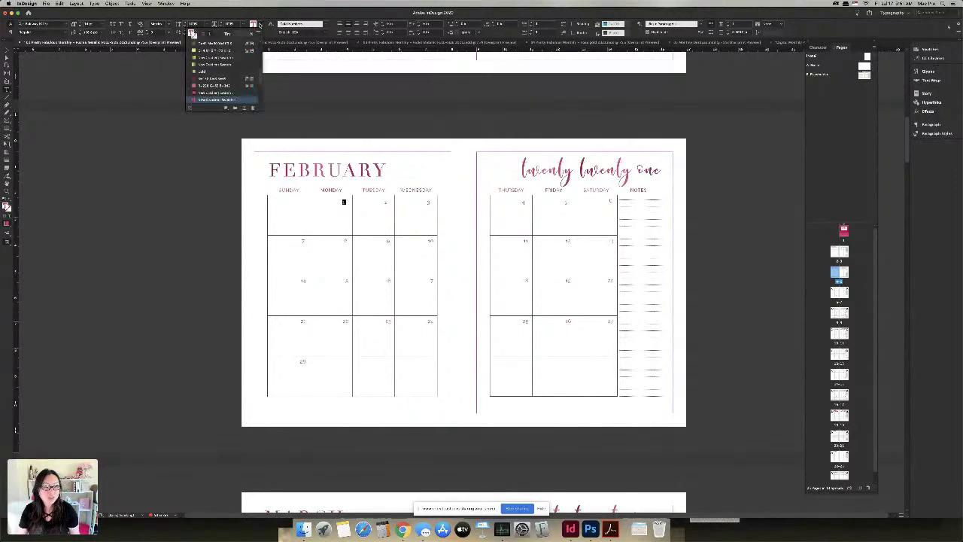
scroll(228, 70, up, 5)
click(213, 72)
click(349, 204)
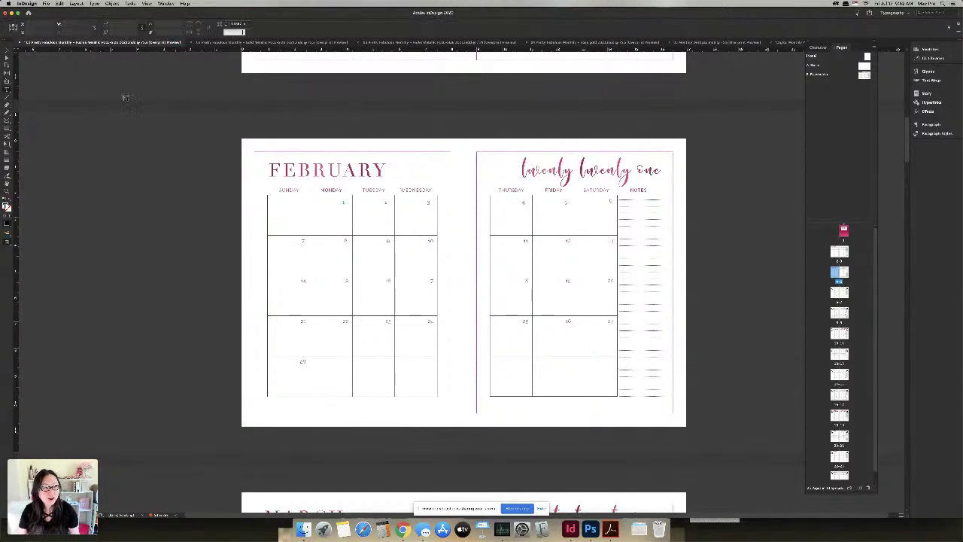
Step: Display the document's character styles and select the date 2 on the February spread together with its number style
click(166, 4)
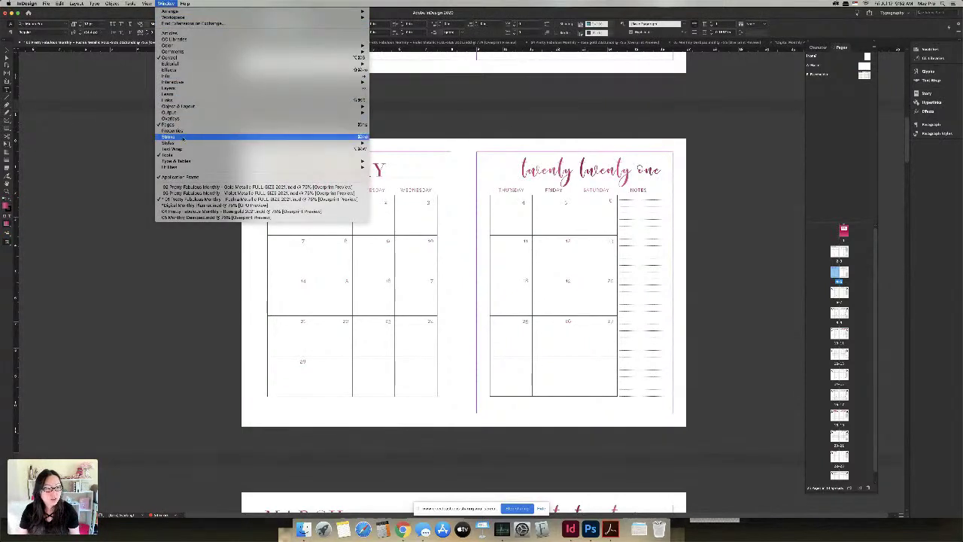
mouse_move(174, 143)
click(406, 149)
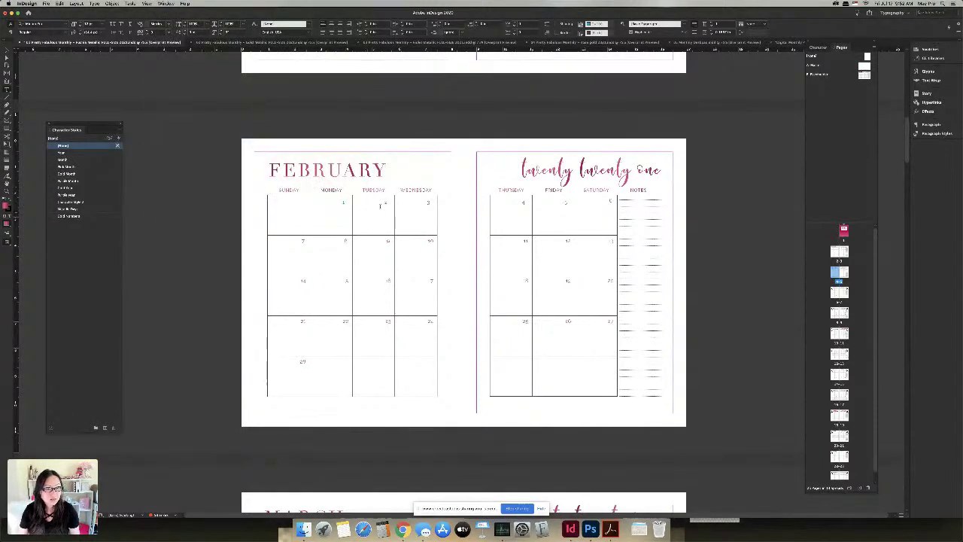
click(69, 216)
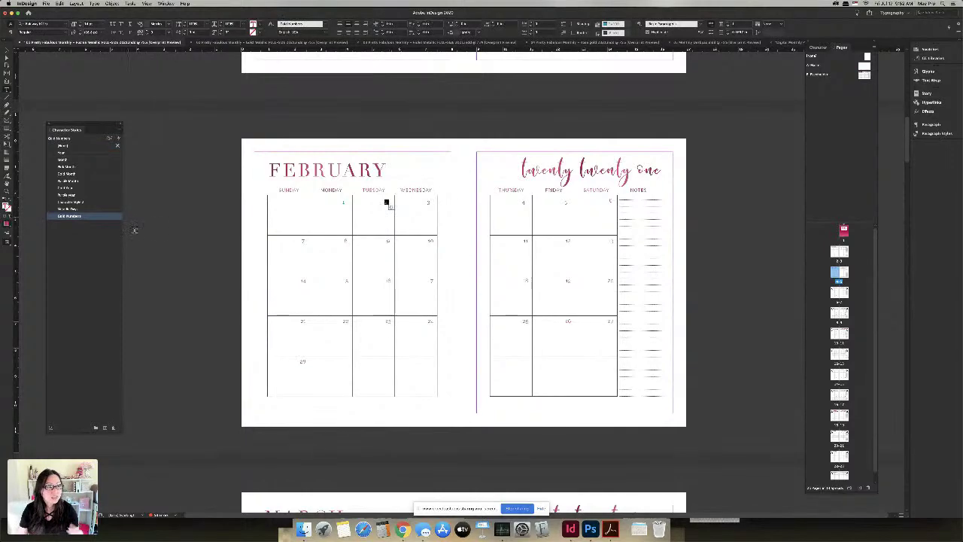
Step: Set the character colour of the date-number character style to the cyan swatch C=100 M=0 Y=0 K=0
double_click(69, 218)
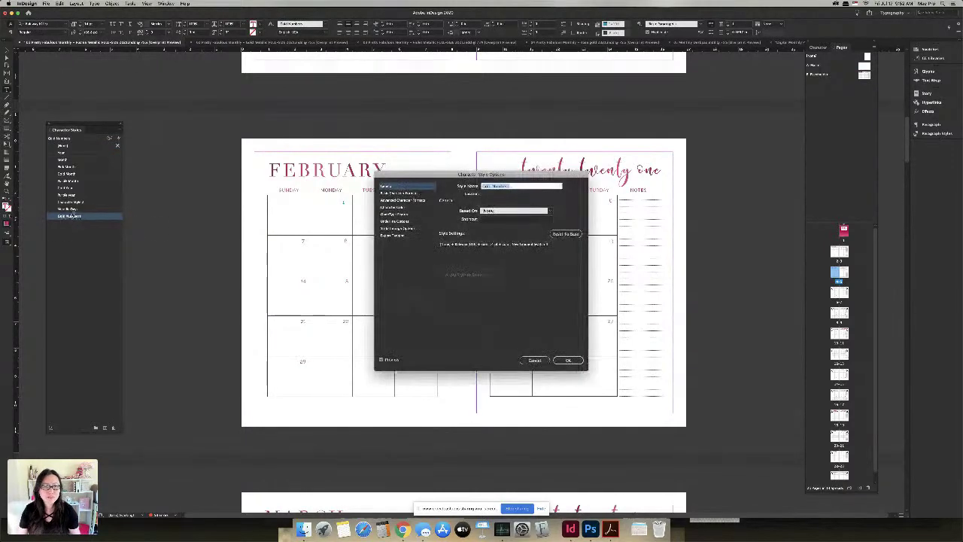
drag(428, 167, 93, 89)
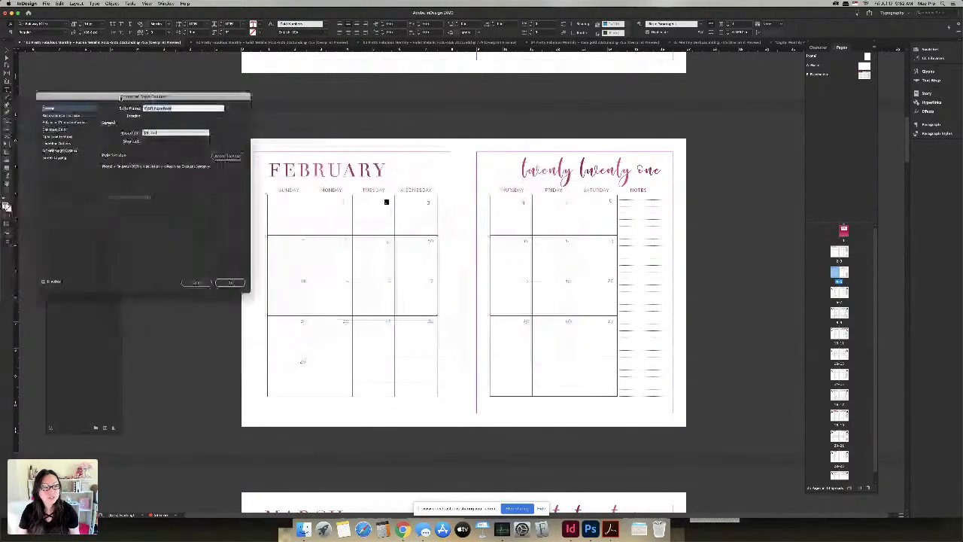
click(63, 114)
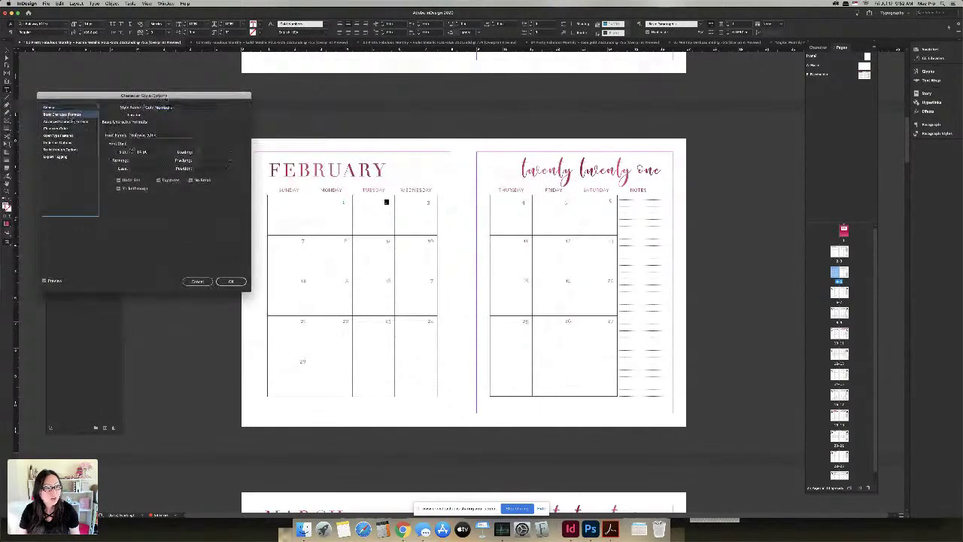
click(55, 128)
scroll(193, 154, up, 3)
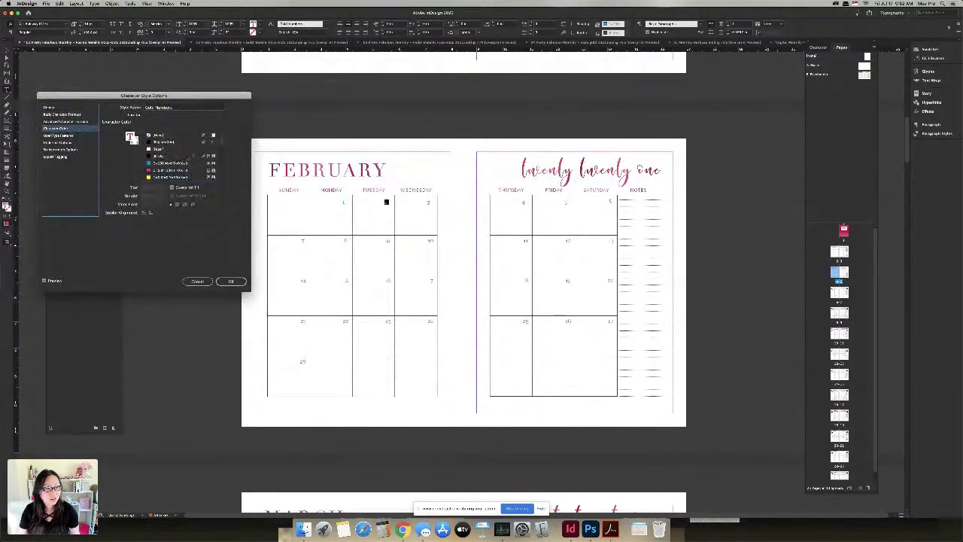
click(179, 162)
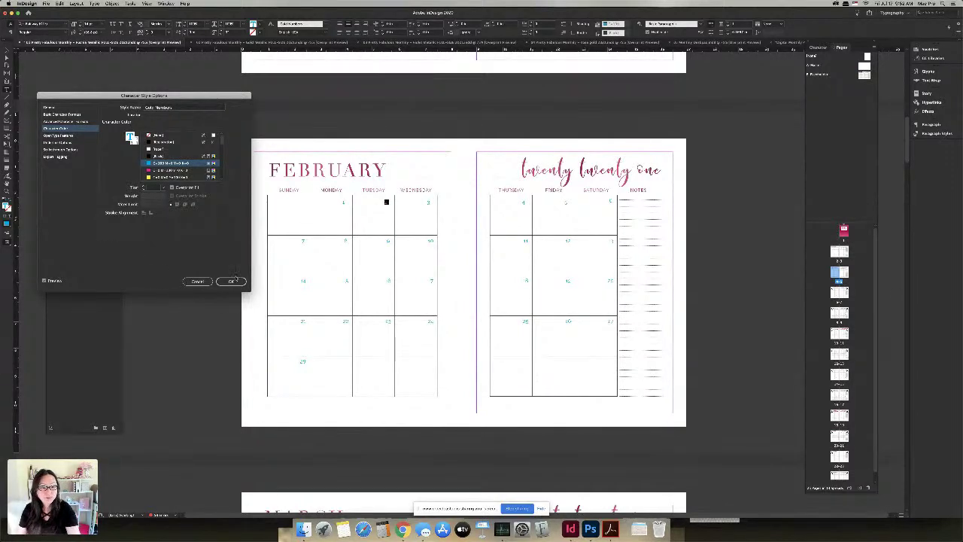
key(Return)
Step: Look through the monthly spreads from March to July to check the colour of the date numbers
click(837, 295)
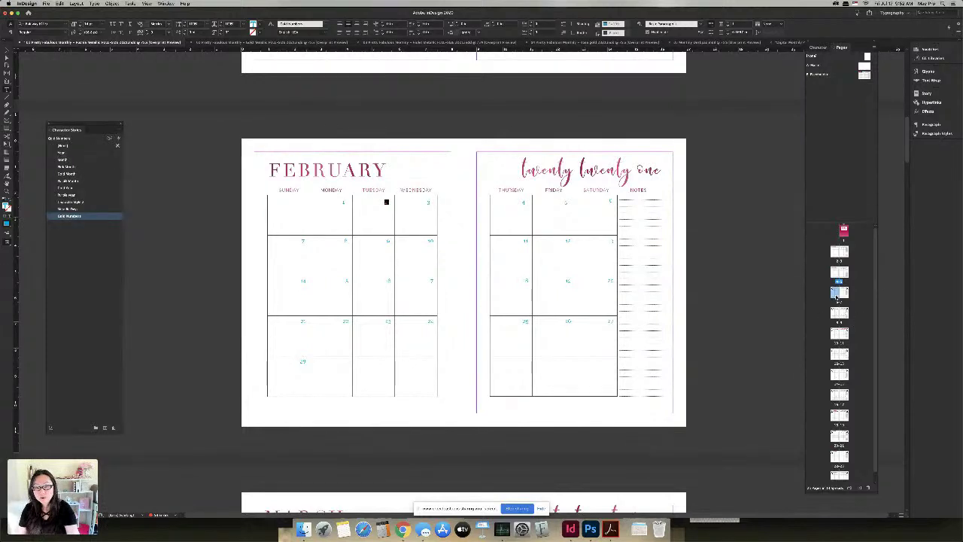
double_click(837, 302)
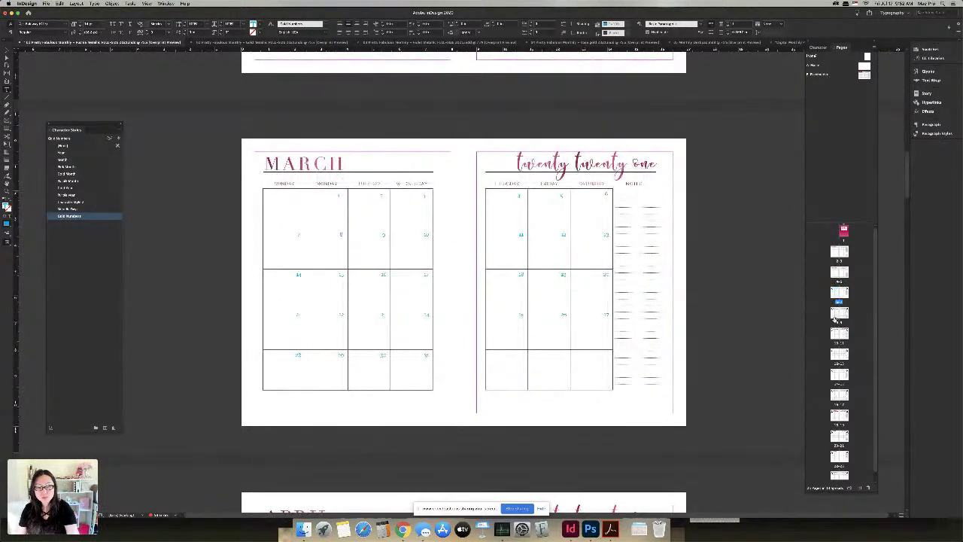
double_click(837, 335)
double_click(837, 353)
click(837, 373)
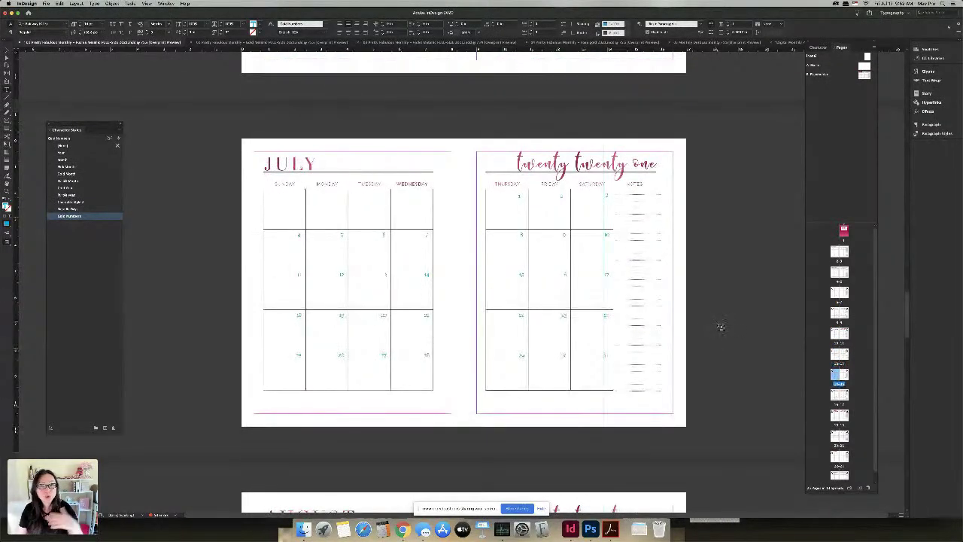
Step: Select the TUESDAY heading on the July spread and set the Metallic Days character style's colour to C=100 M=0 Y=0 K=0
click(380, 183)
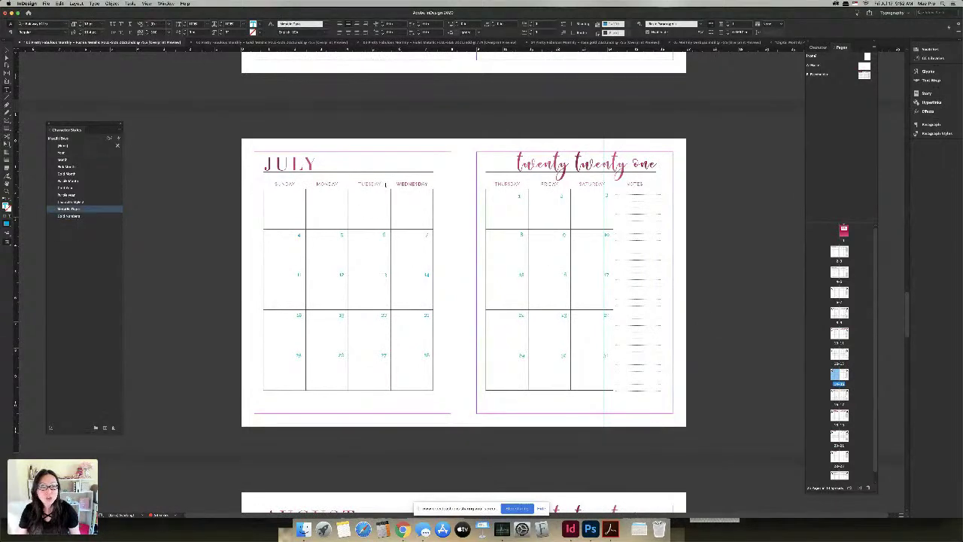
drag(381, 183, 356, 184)
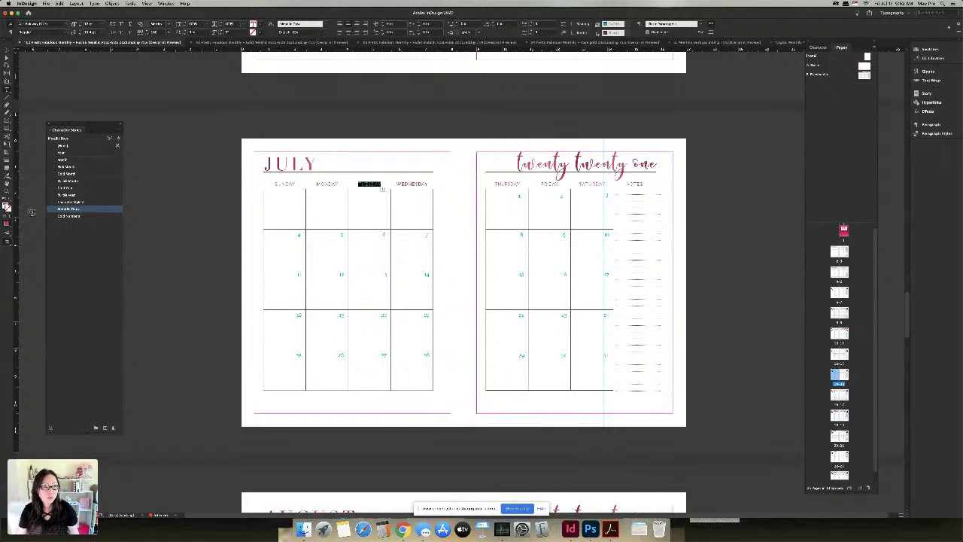
double_click(70, 210)
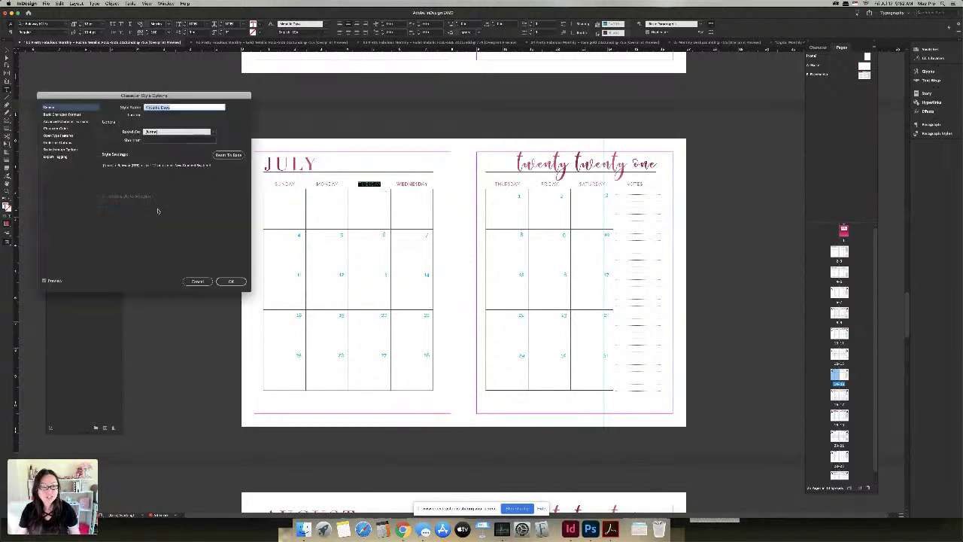
click(66, 129)
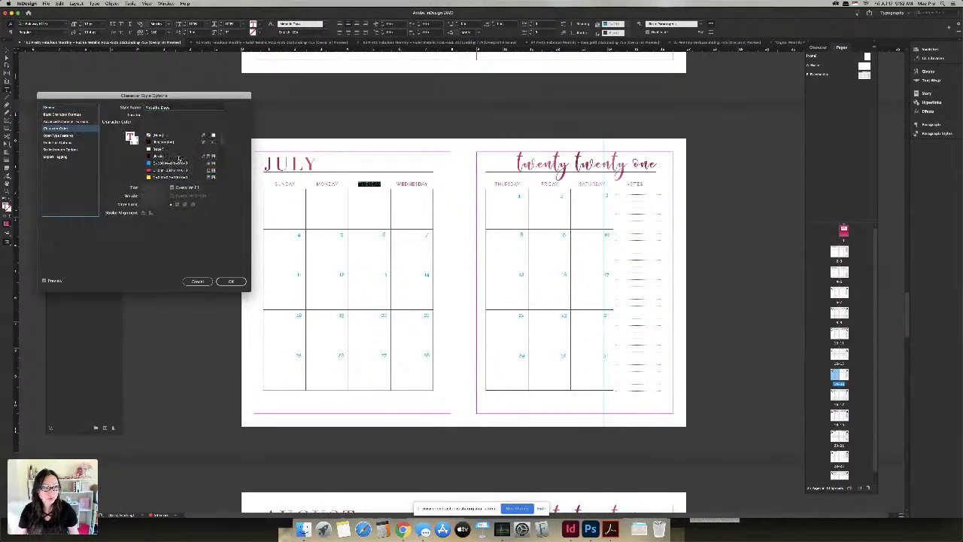
click(175, 163)
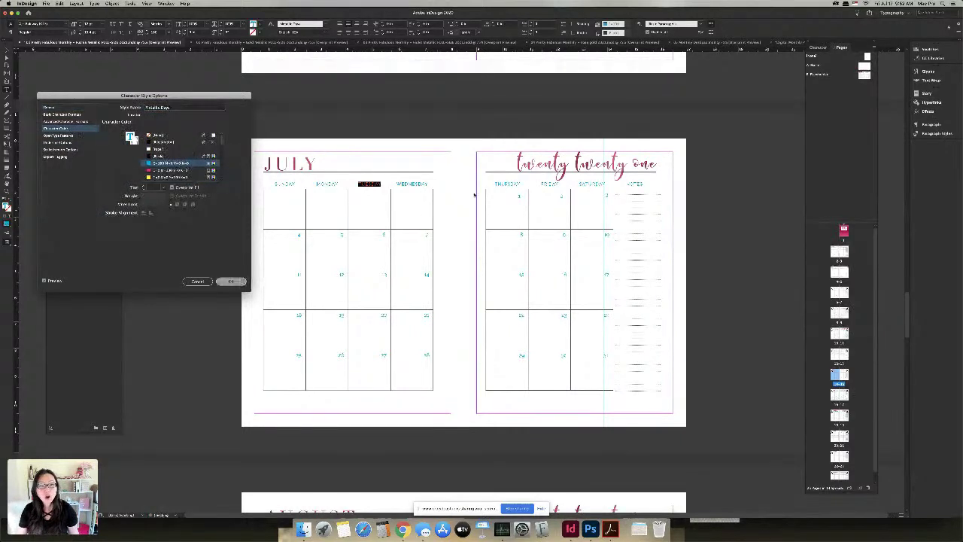
key(Return)
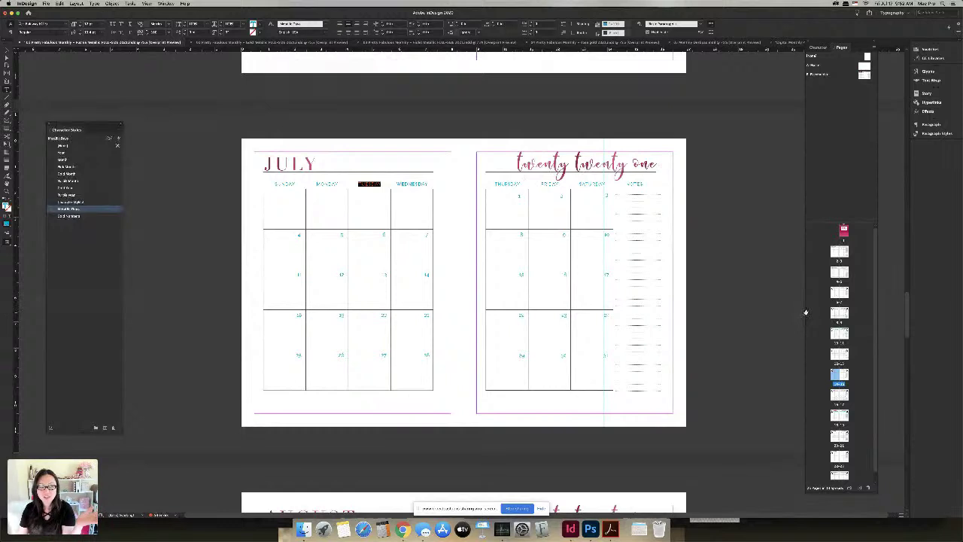
Step: Apply the Gold Month character style to the "twenty twenty one" heading on the July spread and deselect it
click(583, 162)
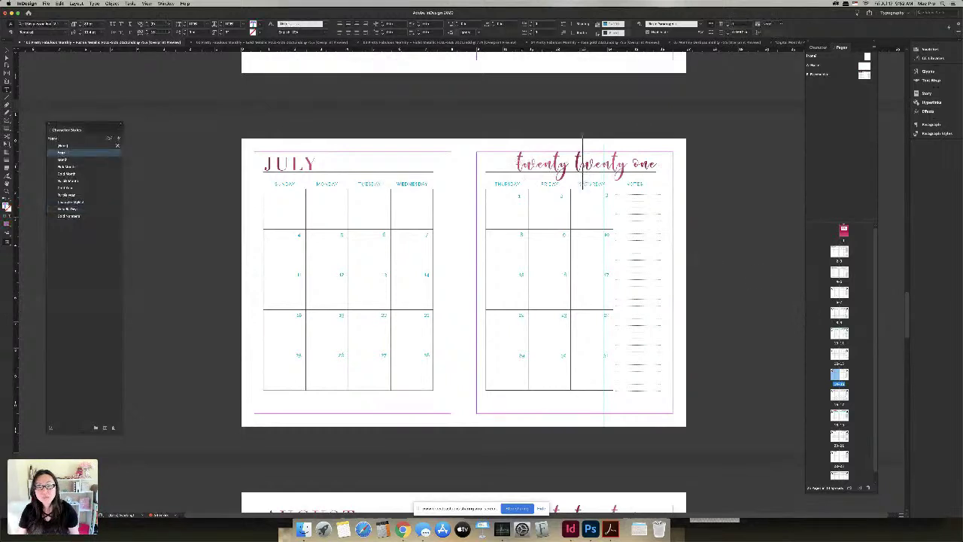
drag(517, 161, 659, 162)
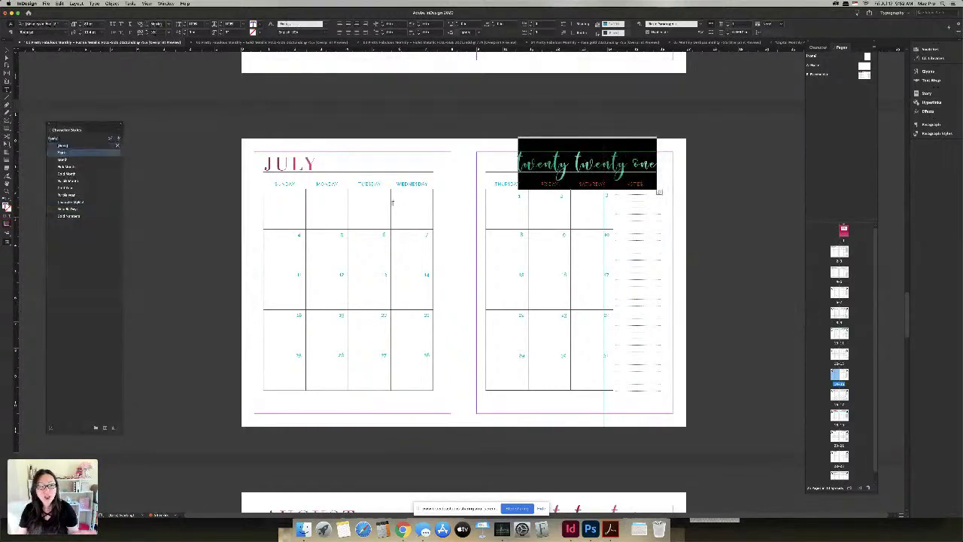
click(75, 174)
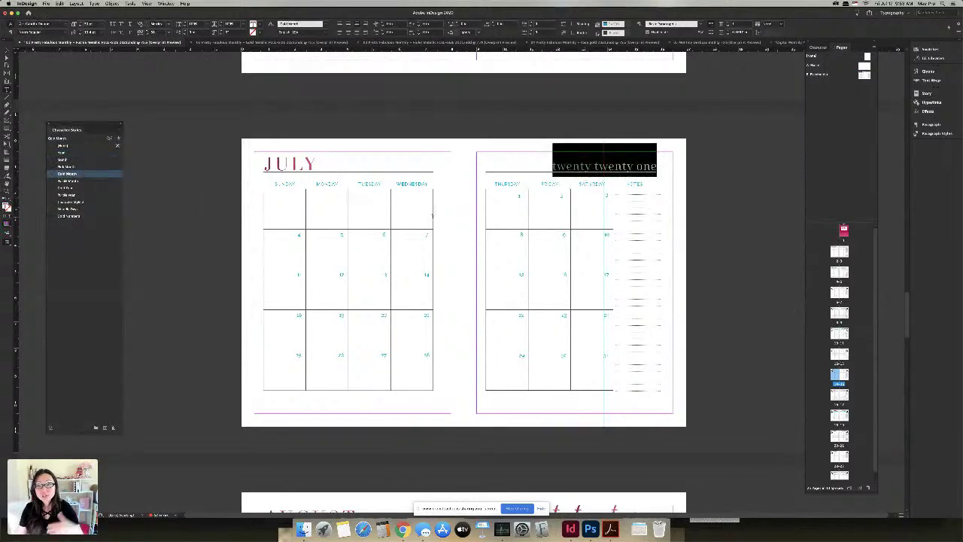
click(714, 254)
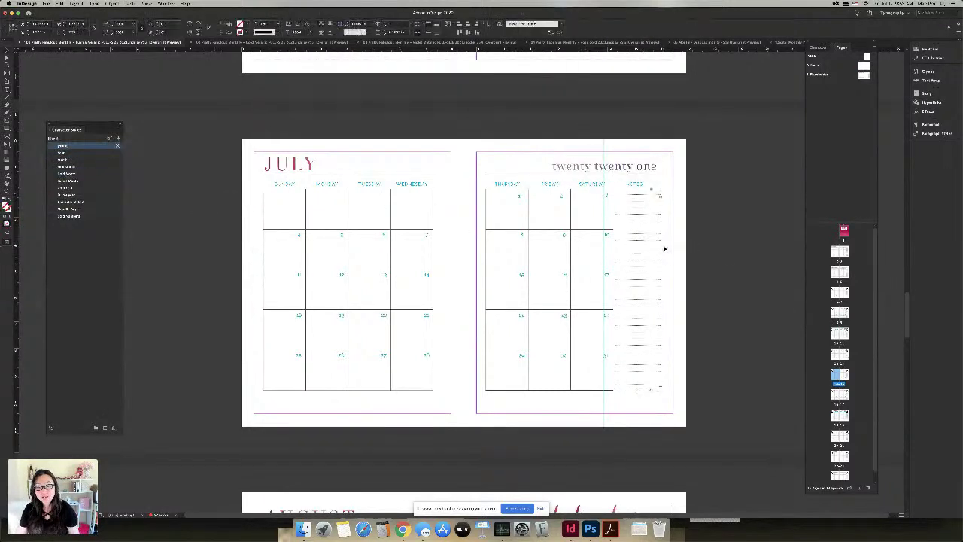
click(702, 240)
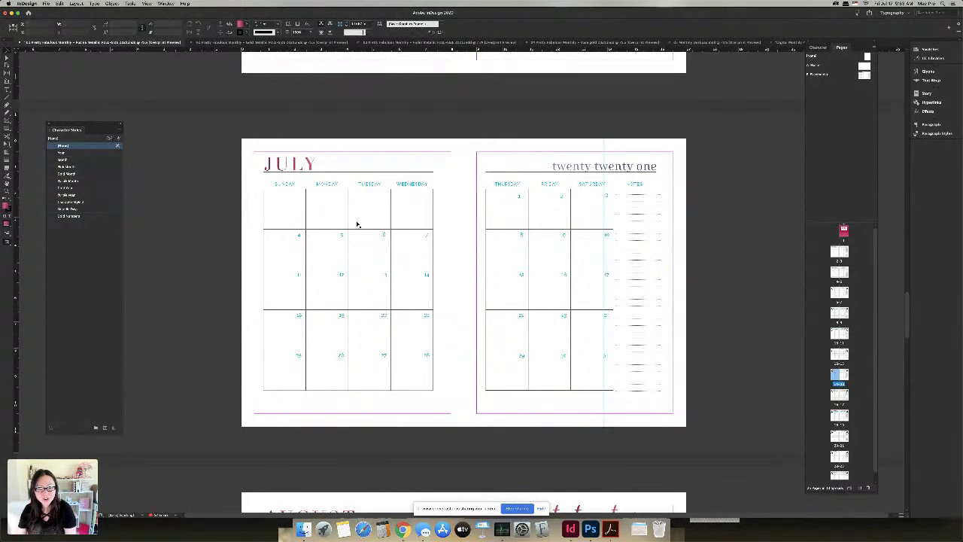
Step: View the covers and January spreads of the gold metallic and violet metallic planner documents
click(403, 529)
click(273, 206)
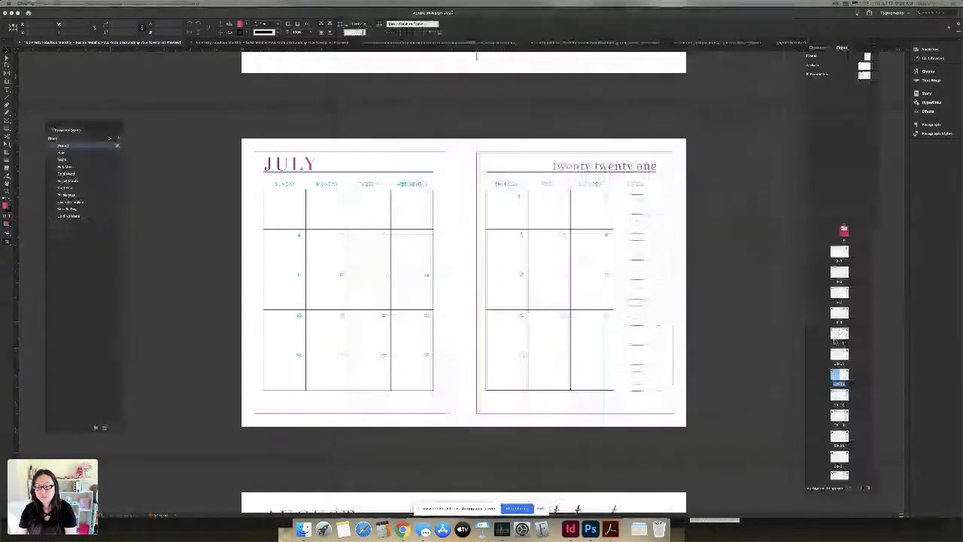
click(247, 43)
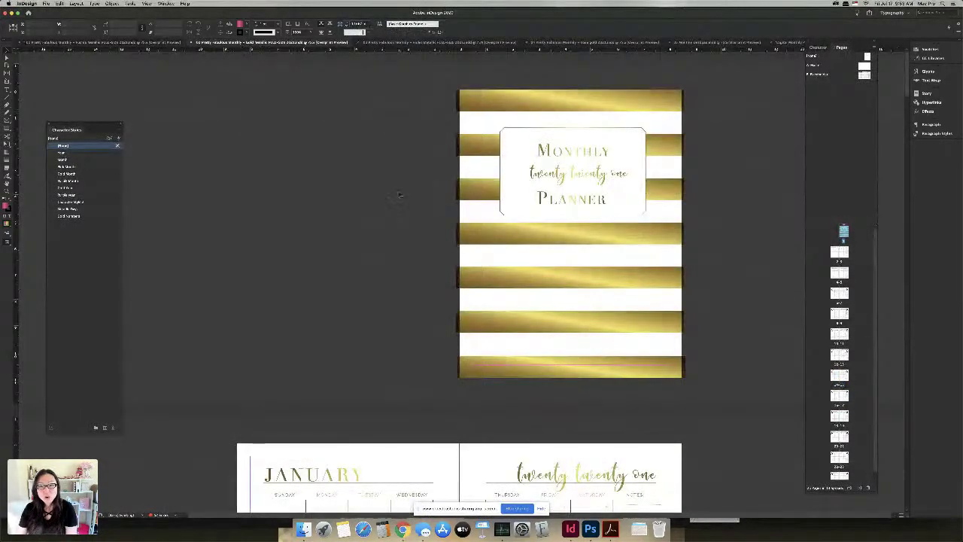
scroll(399, 194, down, 3)
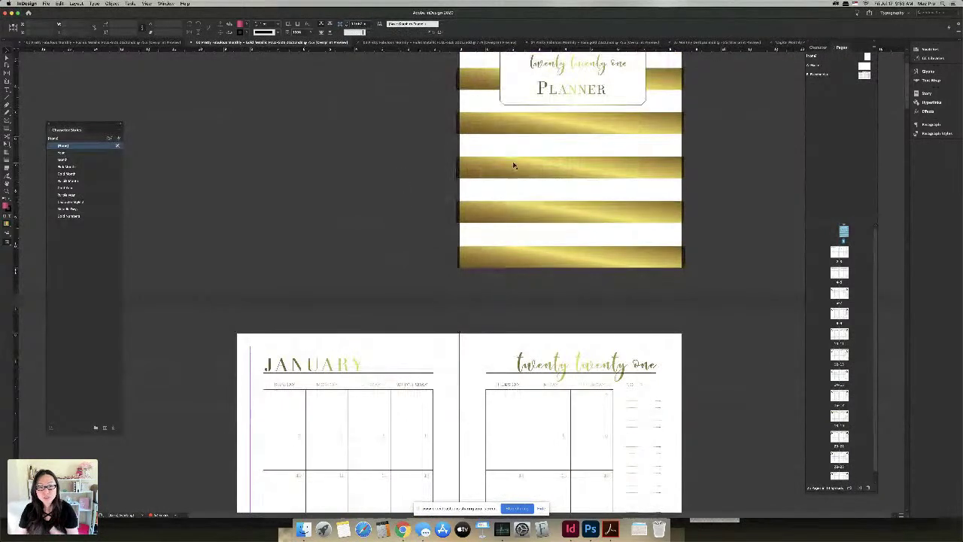
click(393, 43)
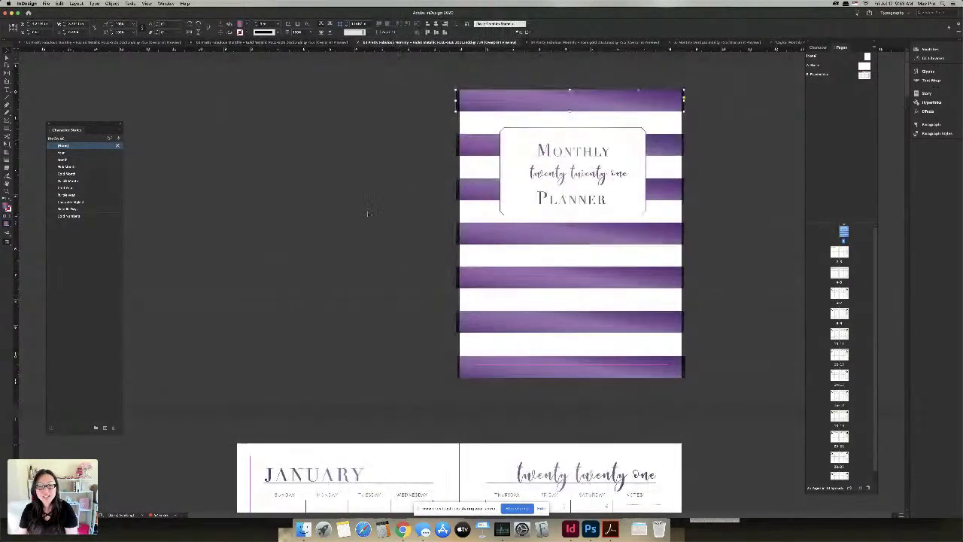
scroll(369, 211, down, 7)
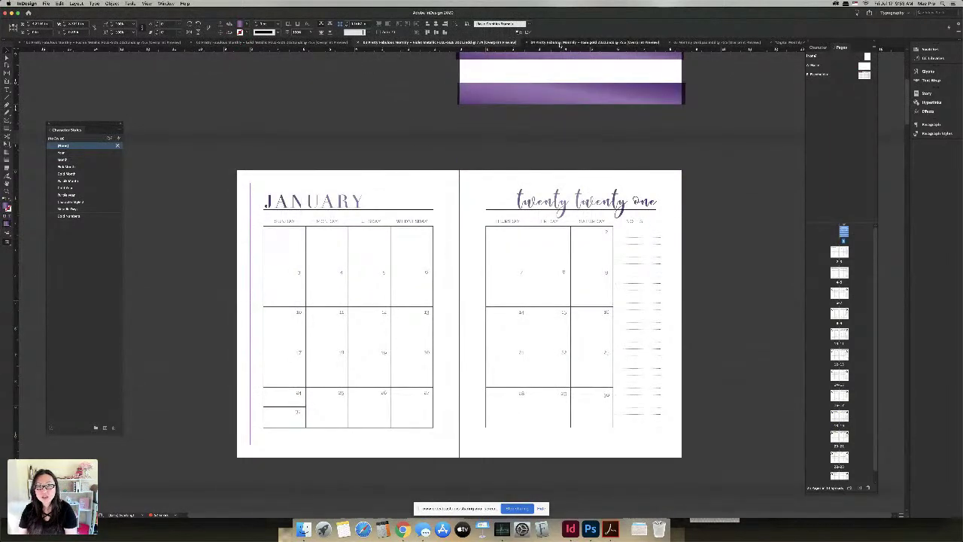
Step: Open the rose gold planner document and examine its marble cover and the January and February spreads
click(559, 43)
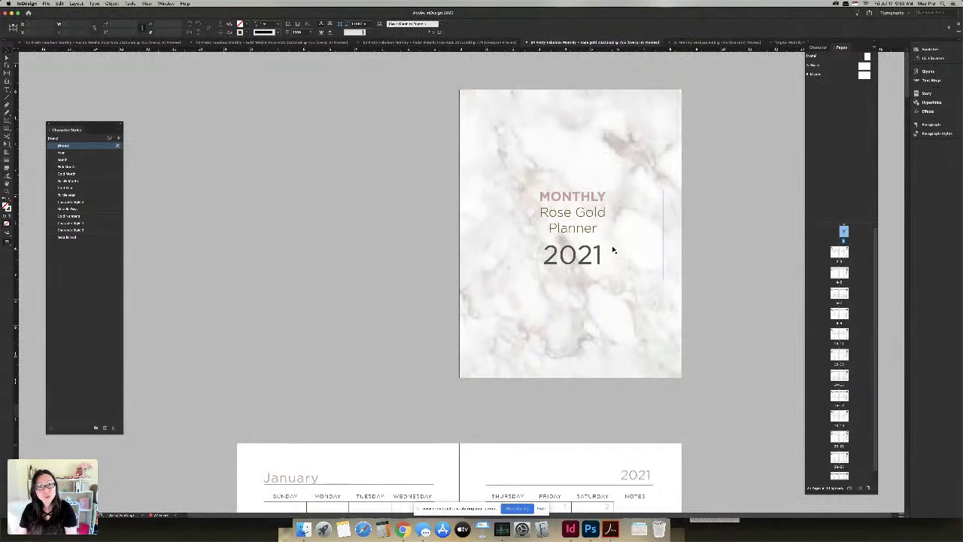
scroll(723, 259, down, 5)
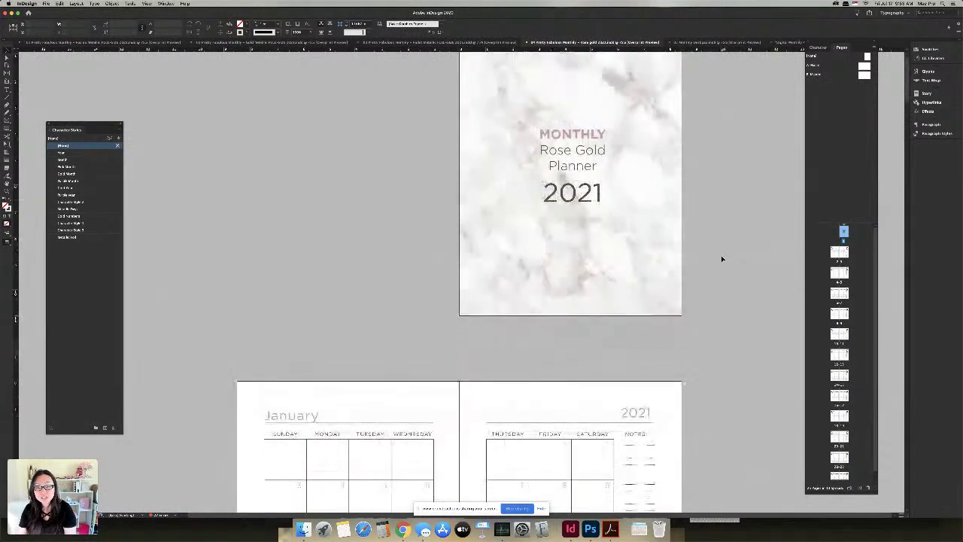
scroll(722, 259, down, 2)
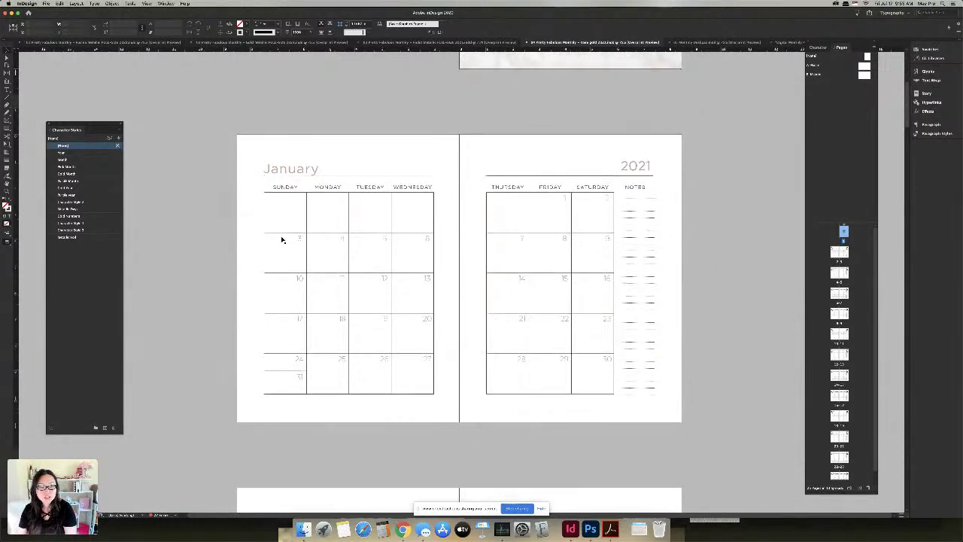
scroll(353, 244, down, 1)
scroll(370, 235, down, 2)
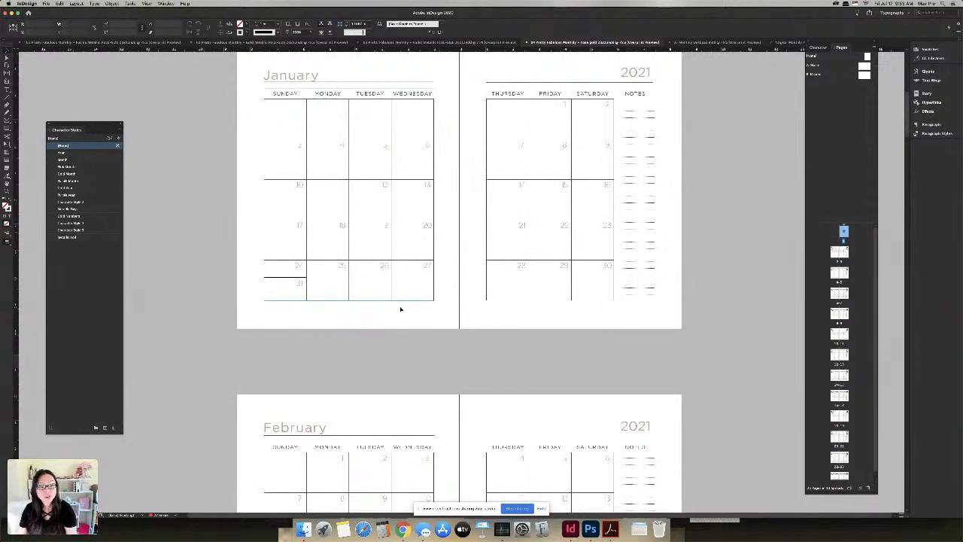
scroll(404, 290, down, 6)
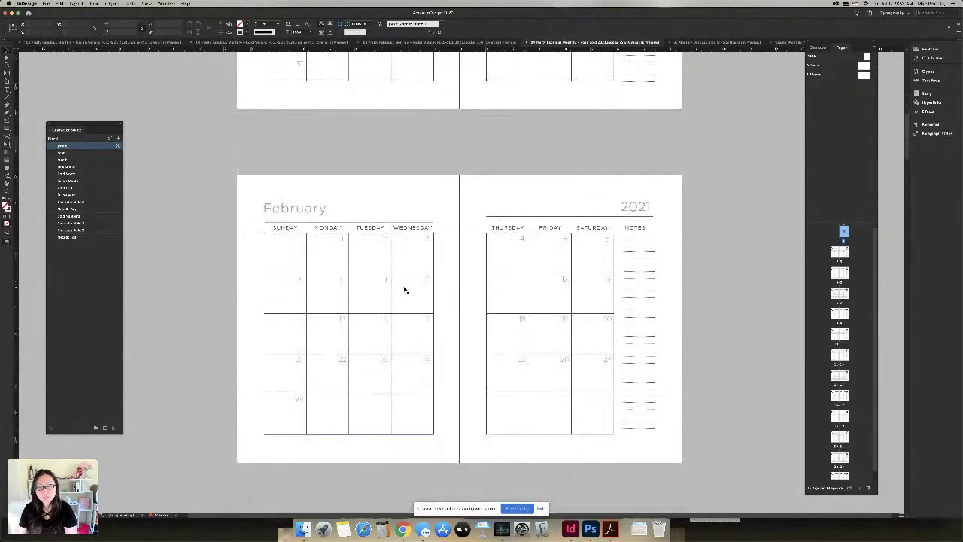
Step: Select the March heading and set the Pink Month character style's colour to C=100 M=90 Y=10 K=0, then deselect it
scroll(404, 290, down, 4)
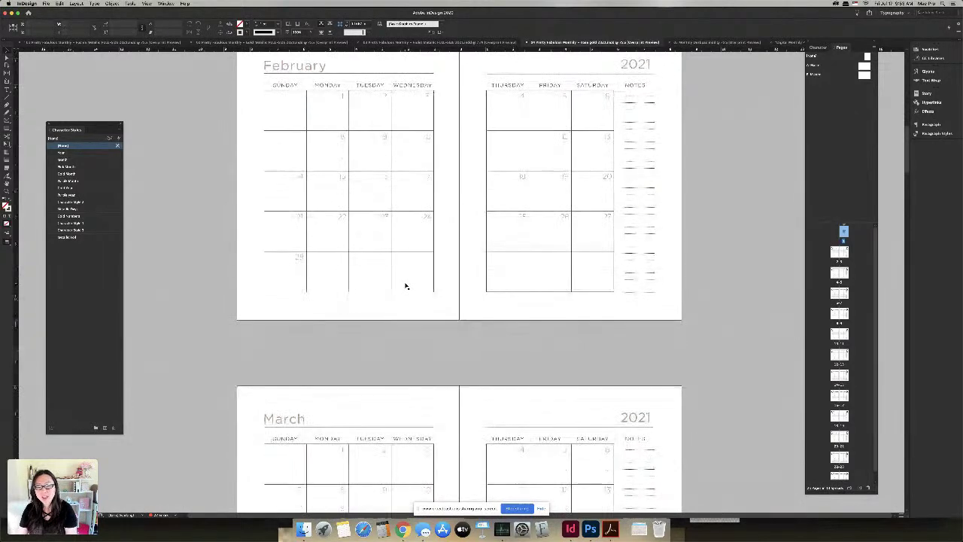
scroll(405, 284, down, 3)
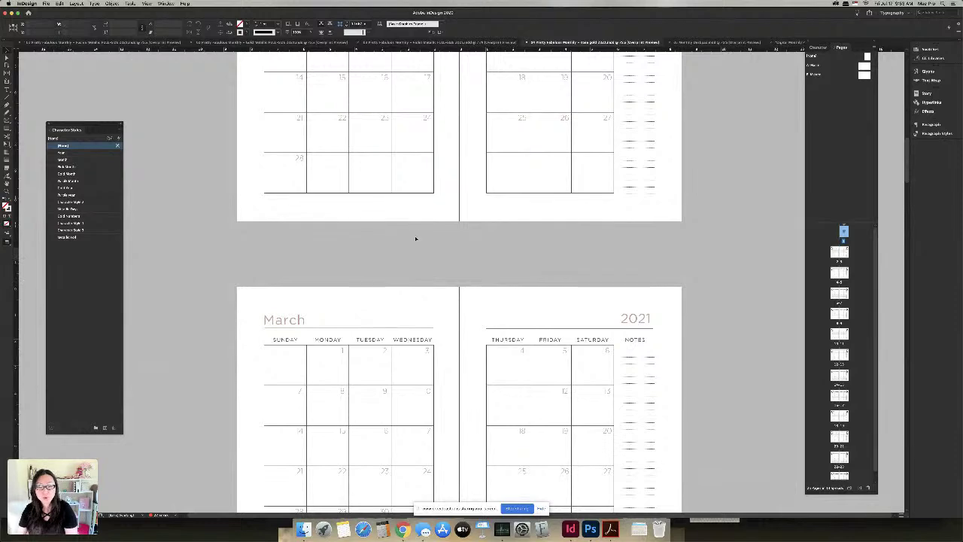
scroll(288, 316, down, 2)
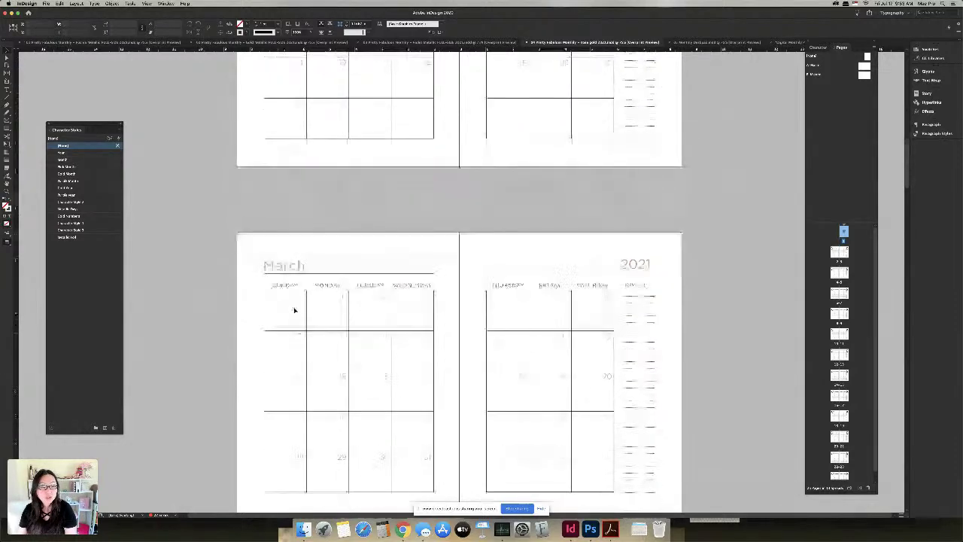
double_click(284, 265)
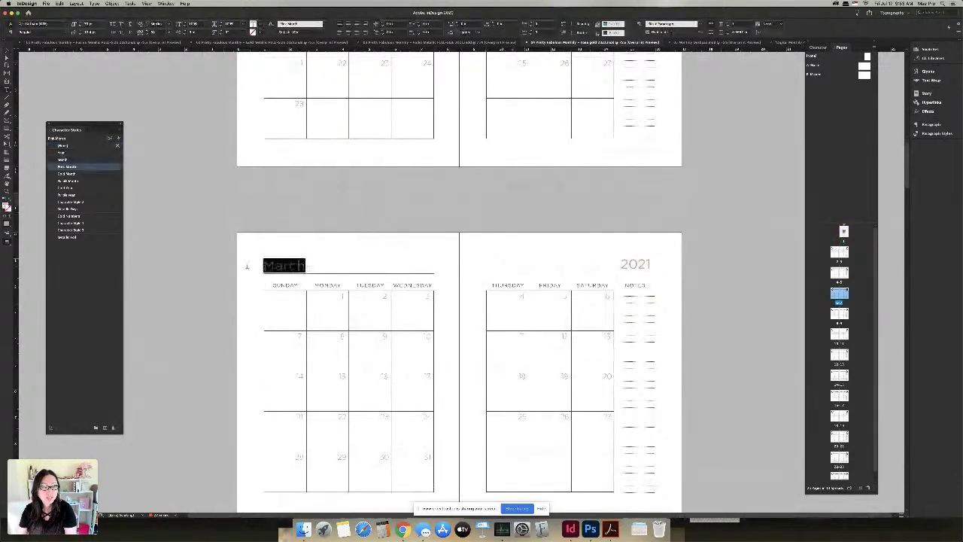
double_click(82, 166)
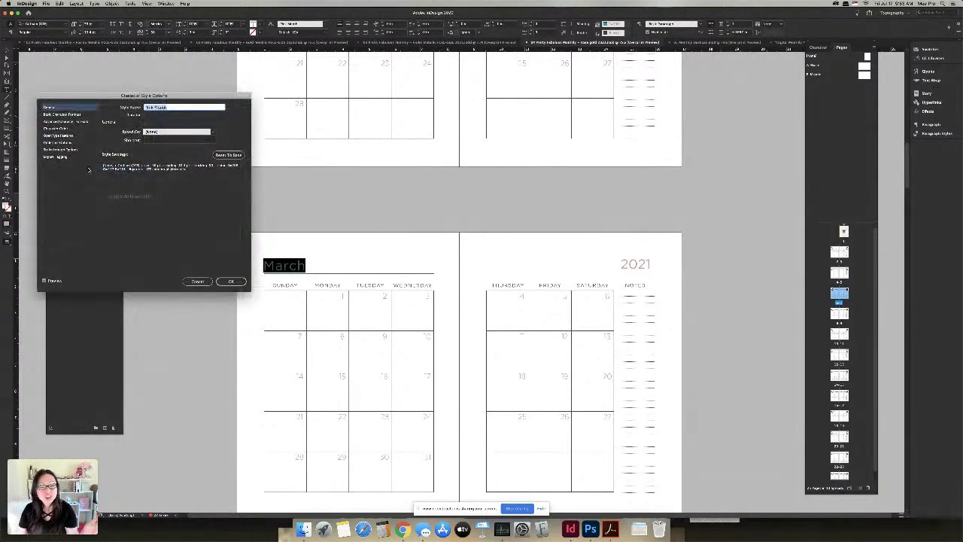
click(73, 129)
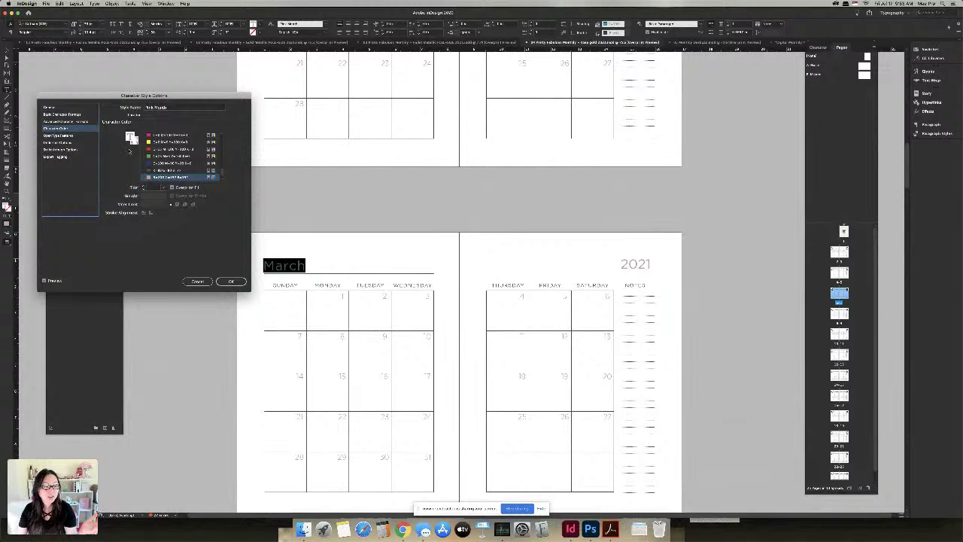
click(173, 163)
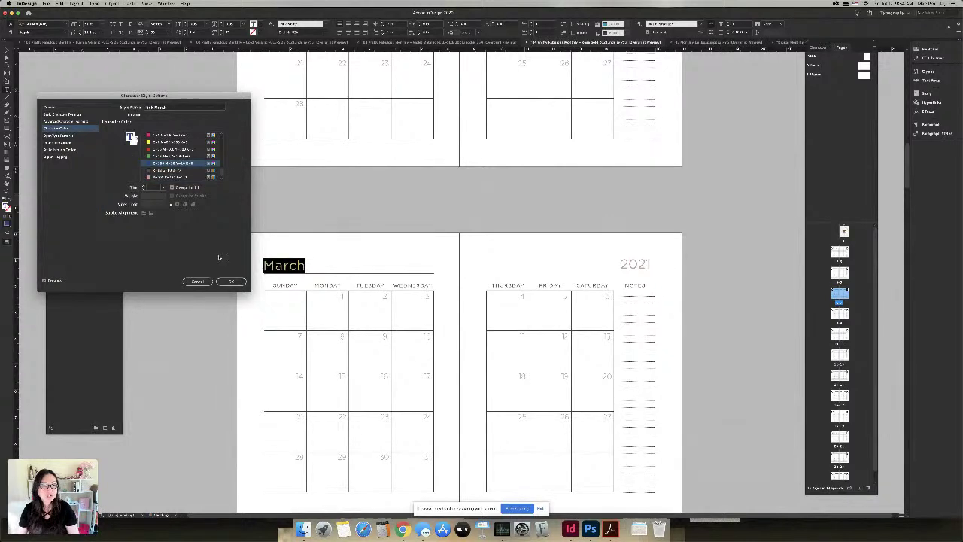
click(226, 281)
click(318, 241)
Step: Select a date number on the June spread and set the date numbers' character style colour to C=100 M=90 Y=10 K=0
scroll(298, 216, up, 1)
scroll(297, 216, up, 10)
scroll(296, 254, down, 1)
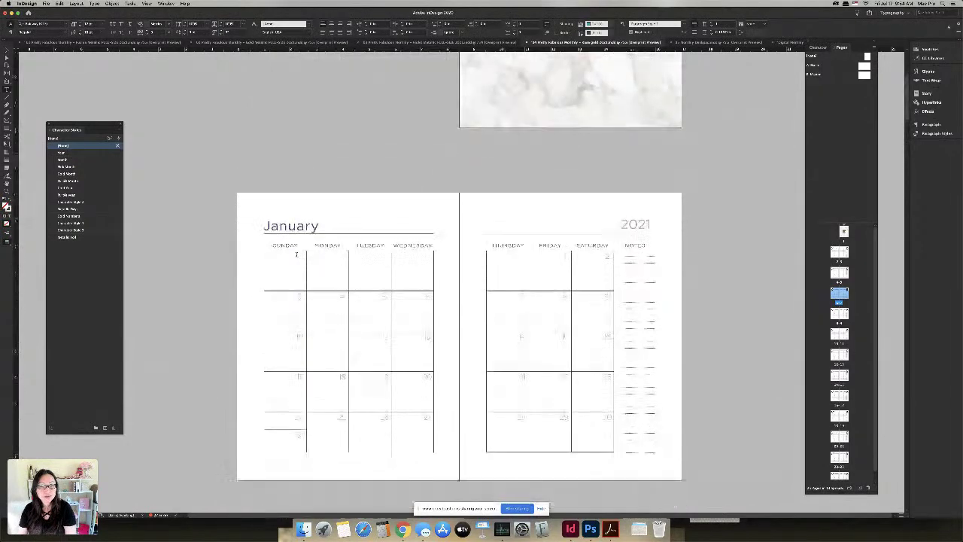
scroll(296, 254, down, 12)
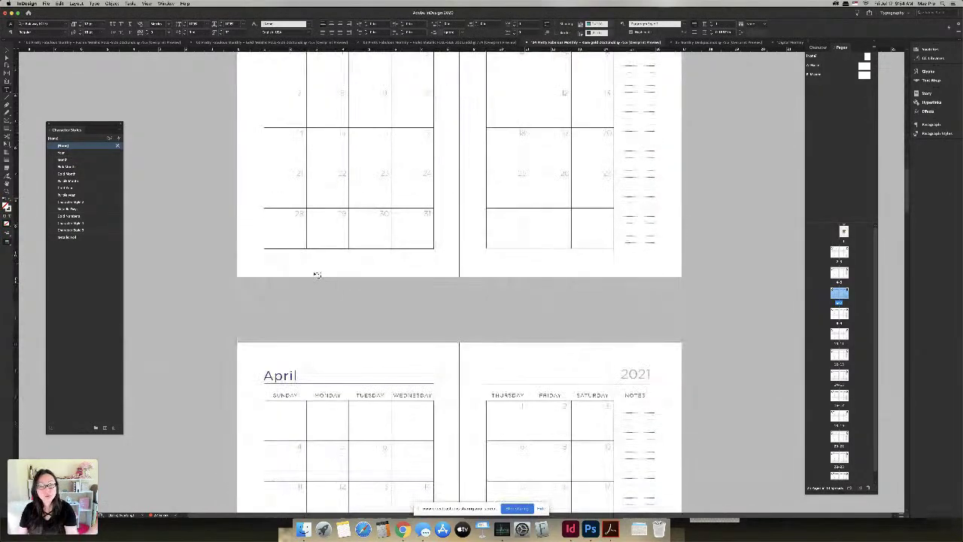
scroll(317, 275, down, 10)
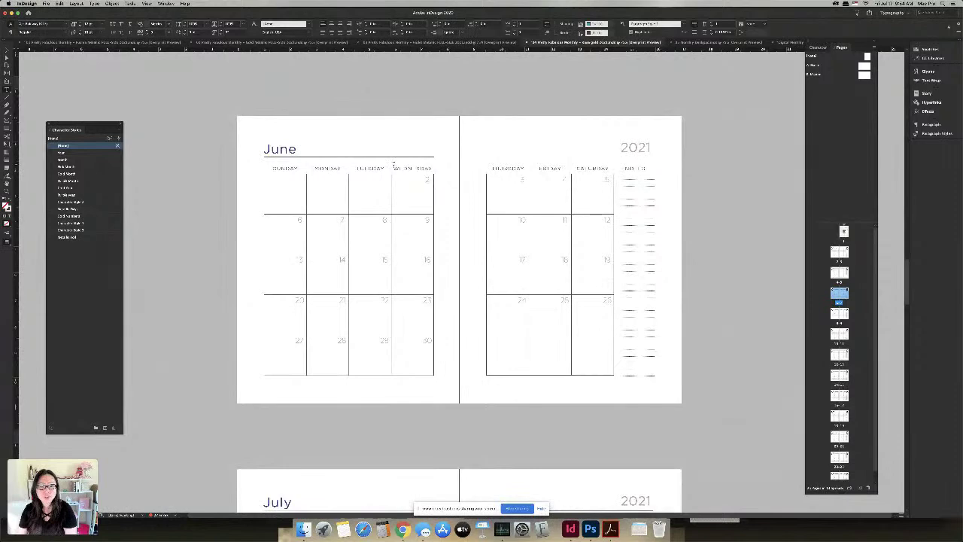
double_click(383, 179)
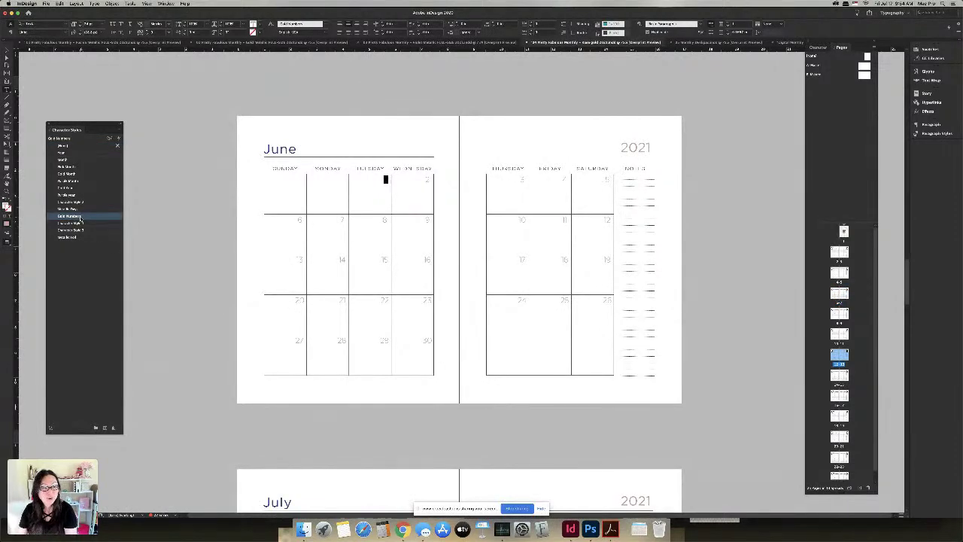
double_click(79, 215)
click(69, 128)
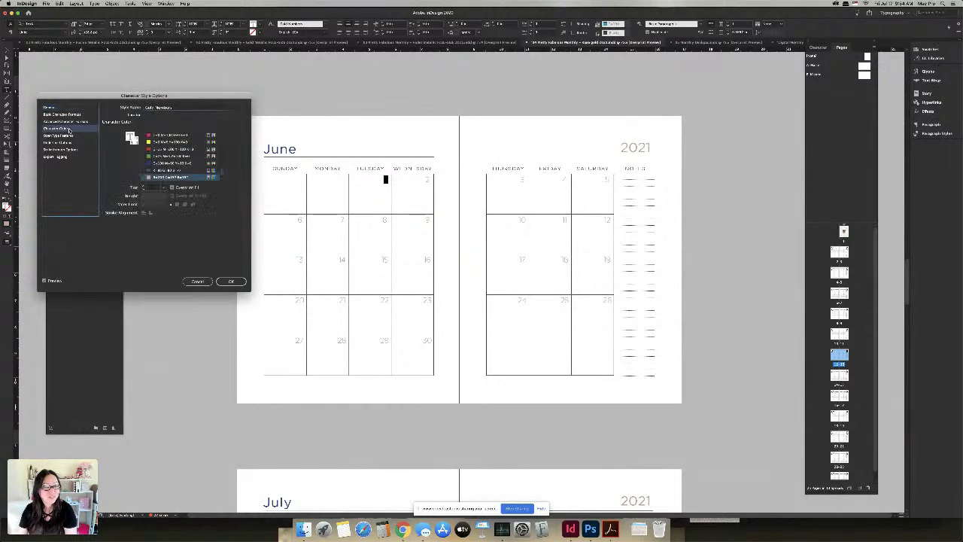
click(172, 163)
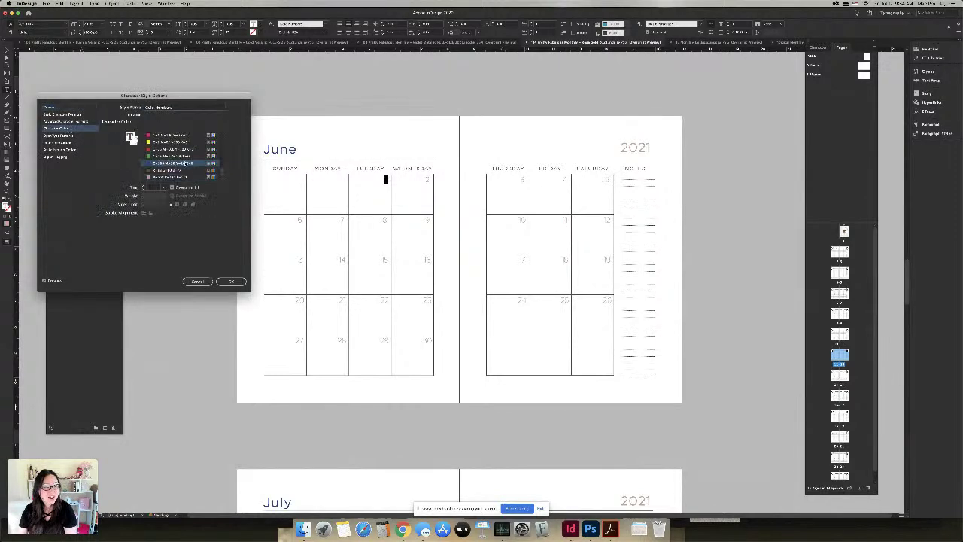
click(242, 281)
scroll(599, 322, down, 3)
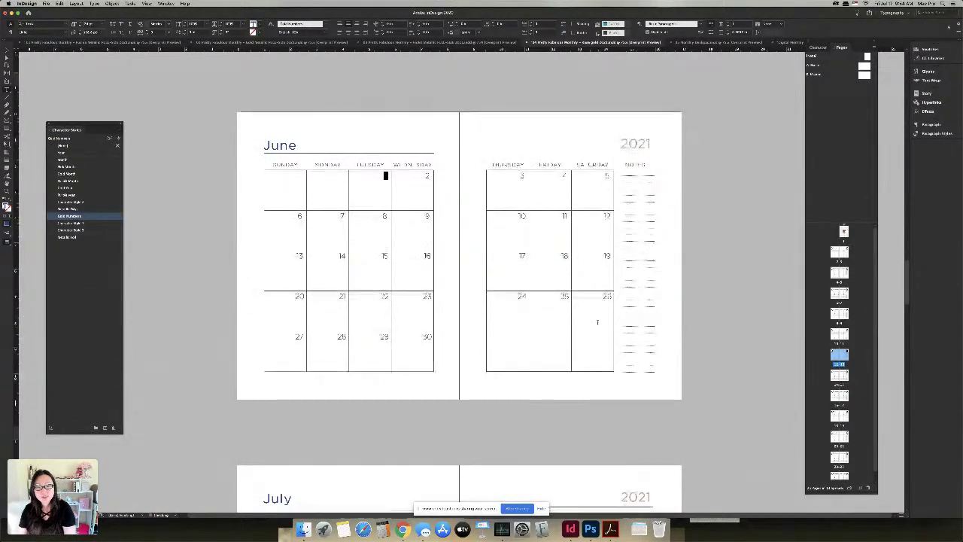
scroll(600, 322, down, 5)
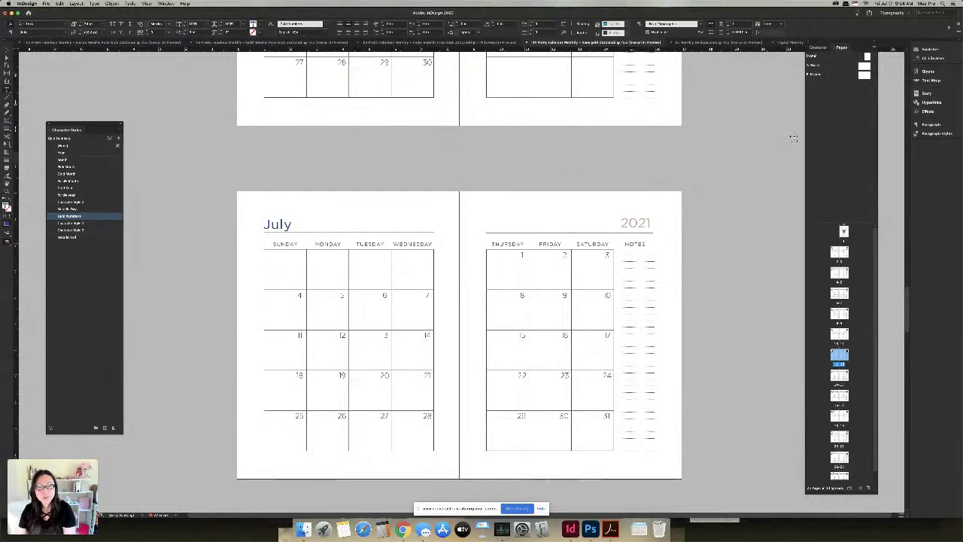
Step: Open the B-Master spread and draw a wide, shallow text frame near the bottom of its left-hand page
click(862, 68)
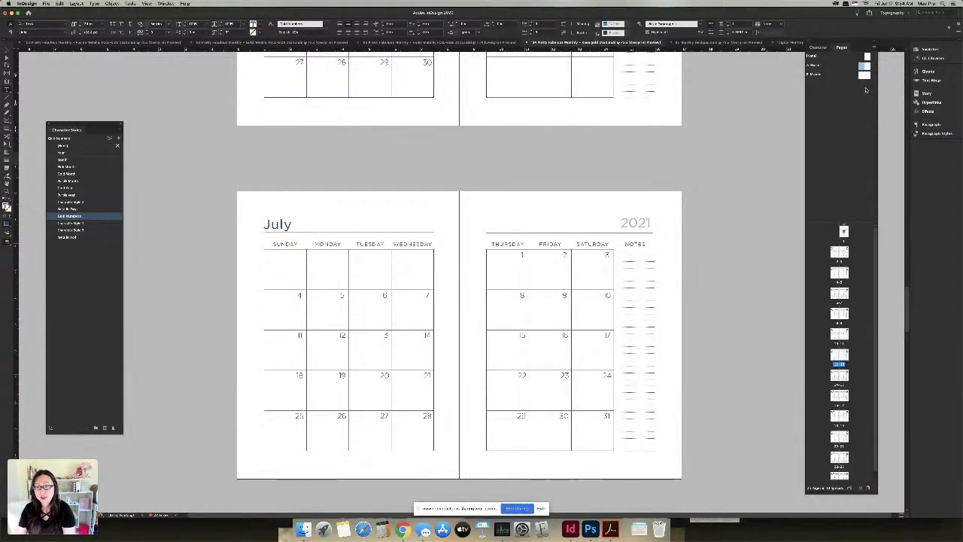
double_click(864, 67)
double_click(863, 76)
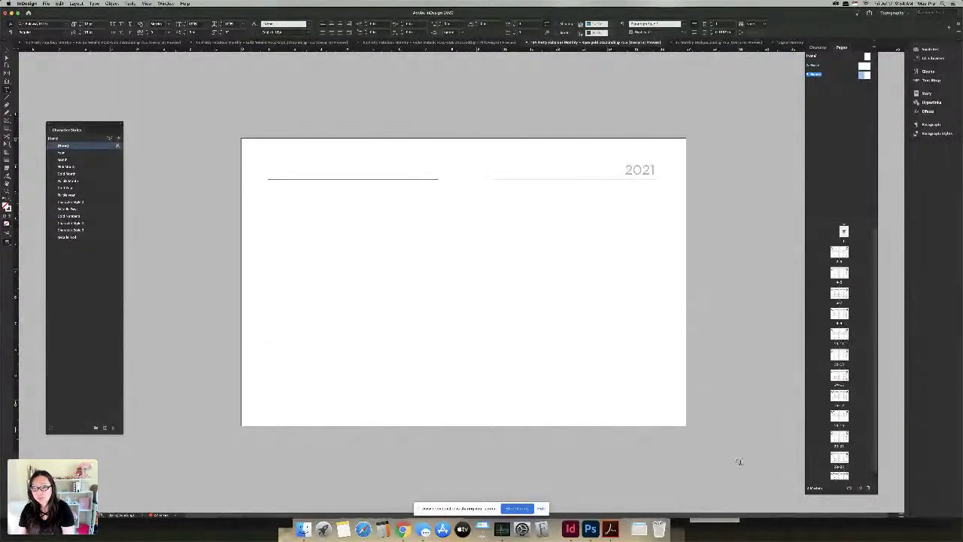
click(7, 90)
drag(291, 404, 447, 415)
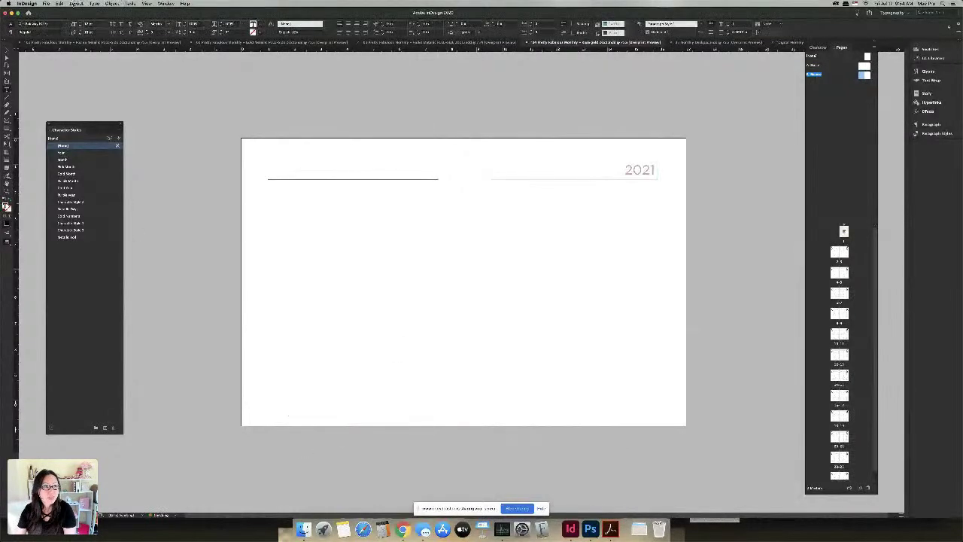
Step: Insert a copyright symbol in the master page's footer frame and follow it with the text "My Awesome Planner"
click(94, 4)
mouse_move(165, 186)
mouse_move(226, 186)
click(271, 185)
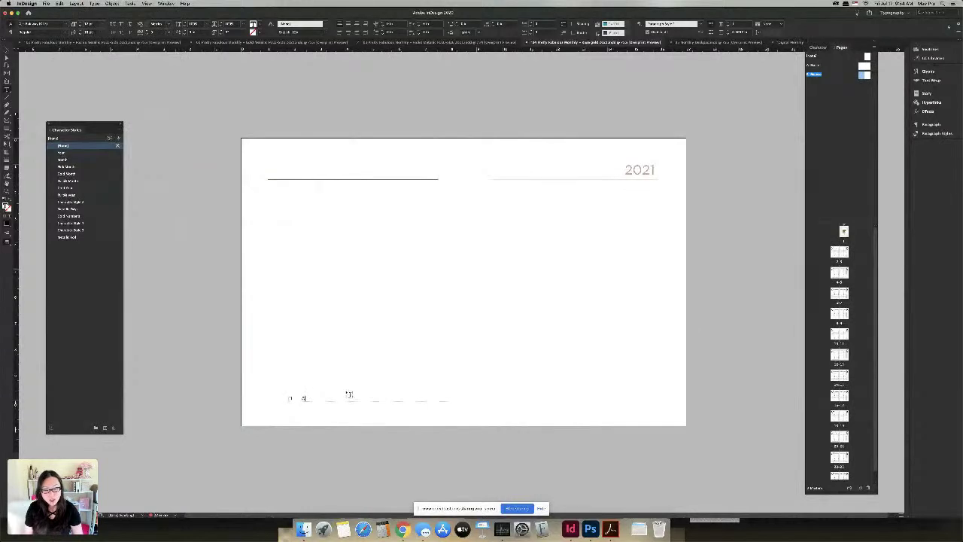
text(Appo)
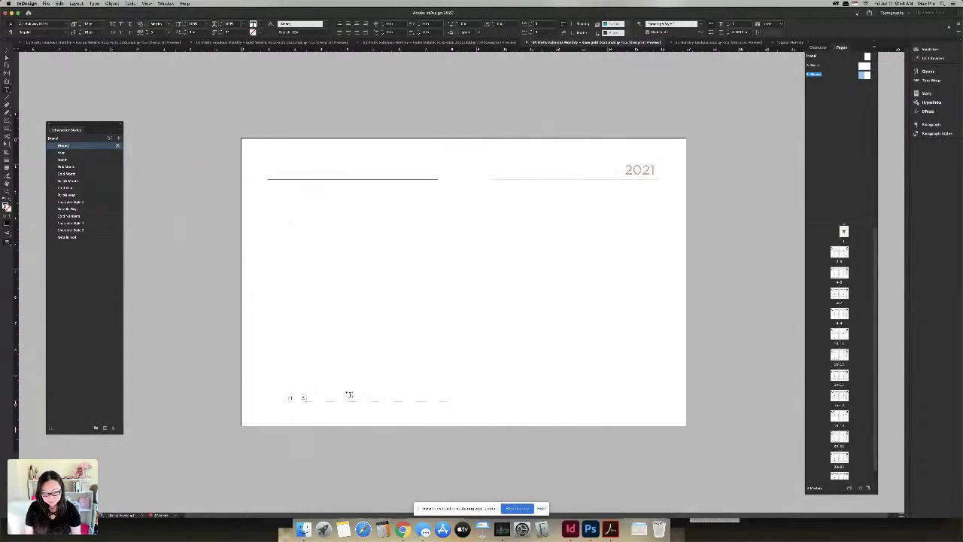
text(in)
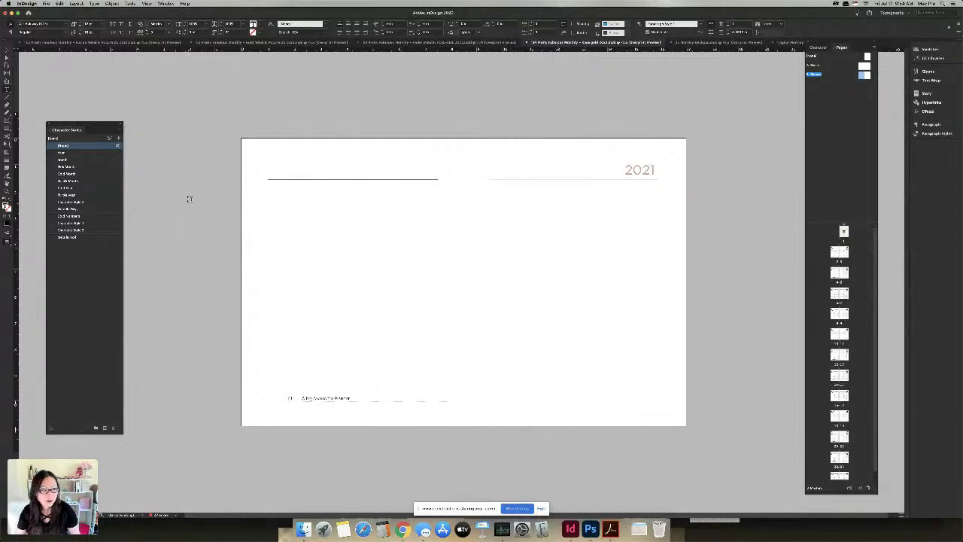
Step: Show the paragraph styles and apply [Basic Paragraph] to the footer text
click(166, 4)
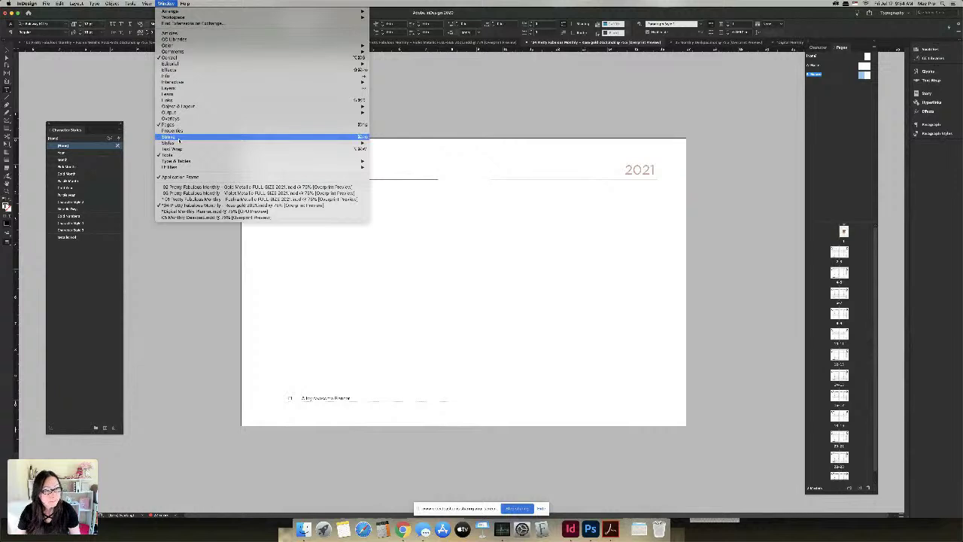
mouse_move(181, 146)
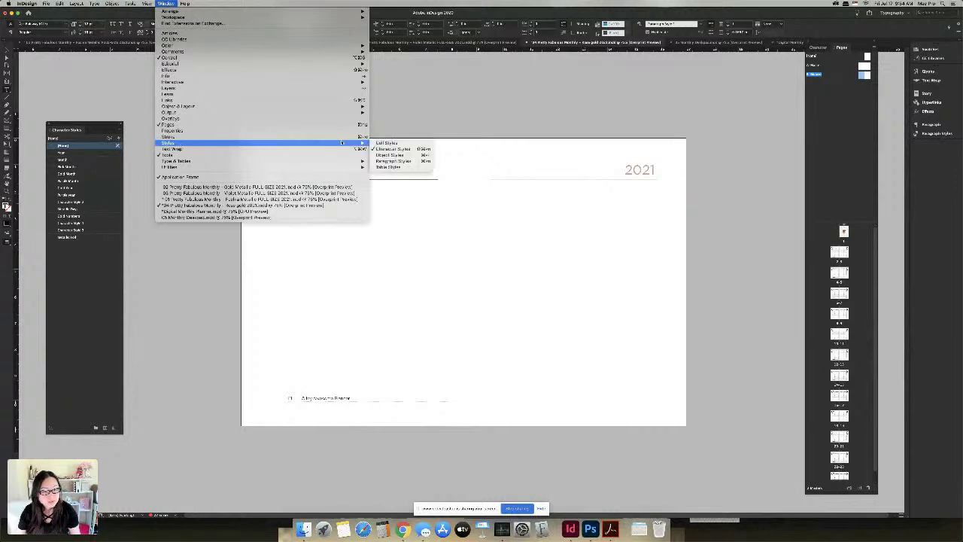
click(399, 160)
click(862, 139)
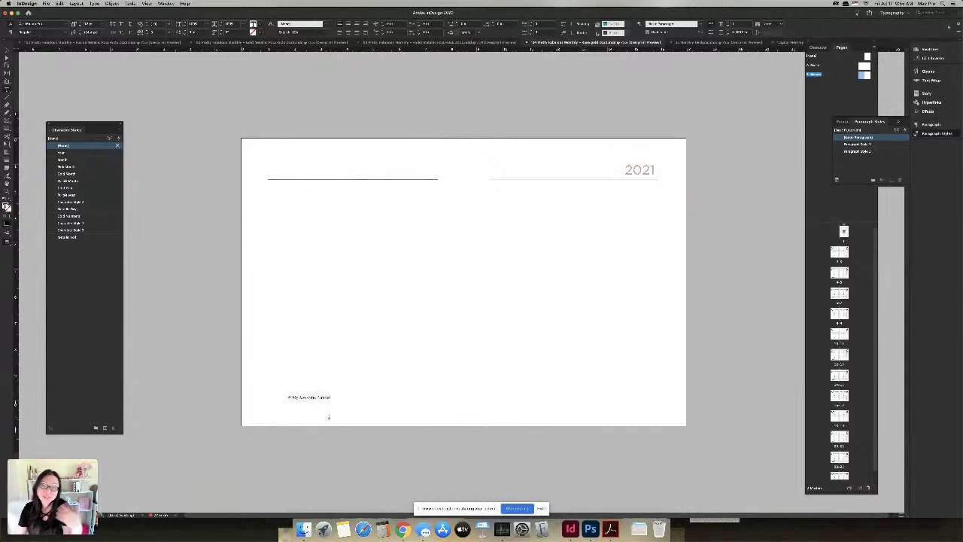
Step: Centre the footer text vertically and horizontally within its frame
key(Escape)
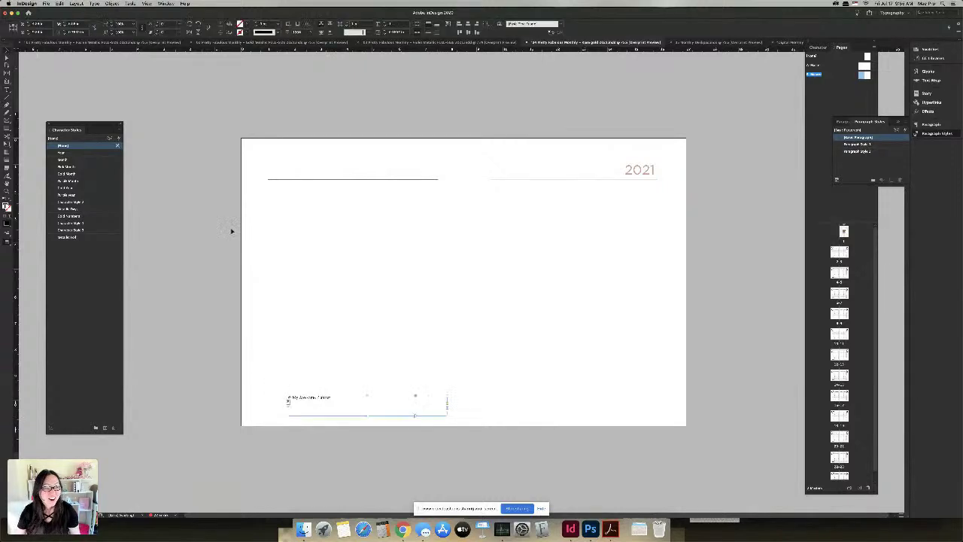
click(429, 33)
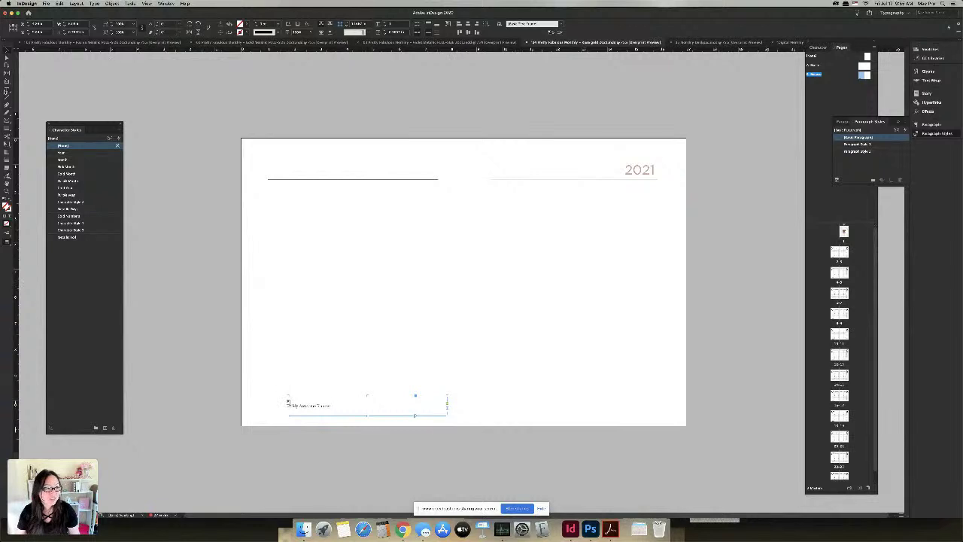
key(t)
key(super+shift+c)
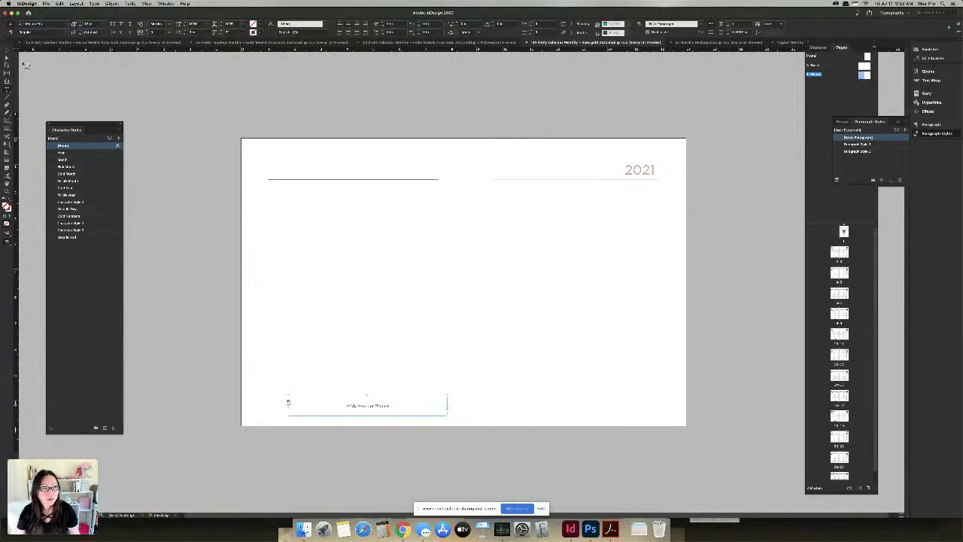
Step: Position the footer centred under the left-hand master page and place a copy at the matching spot on the right-hand page
key(Escape)
drag(384, 406, 378, 411)
key(super+v)
click(591, 386)
drag(591, 386, 565, 415)
drag(280, 410, 506, 404)
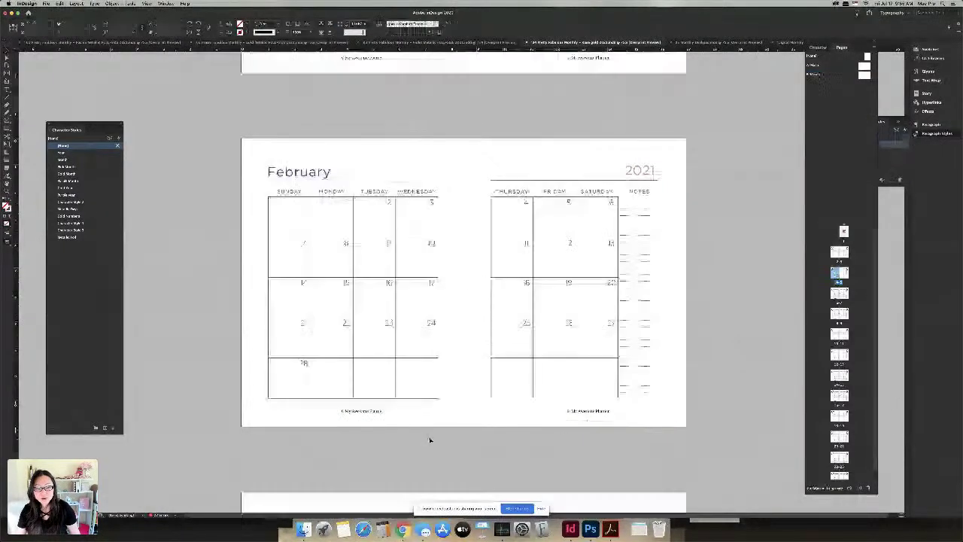
Step: Examine the copyright footer on the monthly spreads from February through July
scroll(563, 424, down, 5)
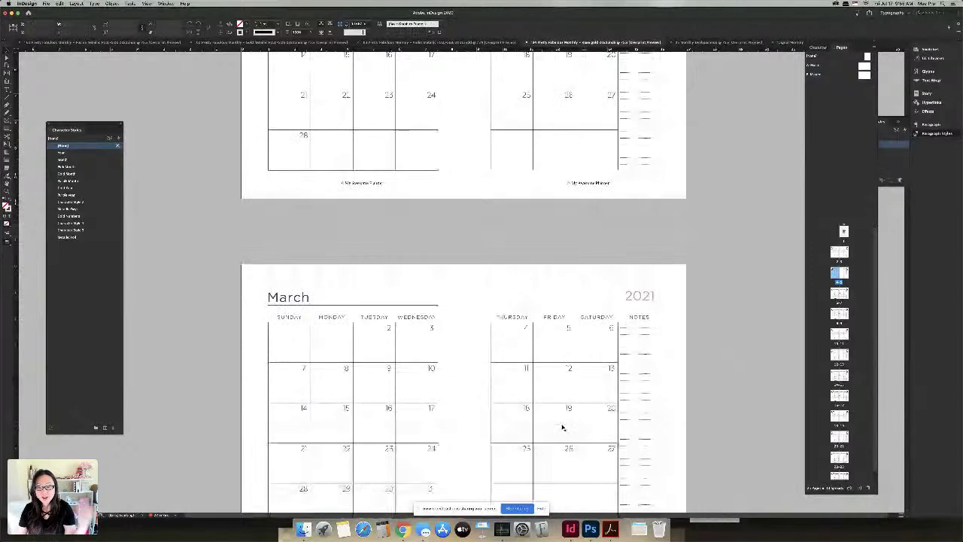
scroll(570, 430, down, 9)
scroll(585, 414, down, 15)
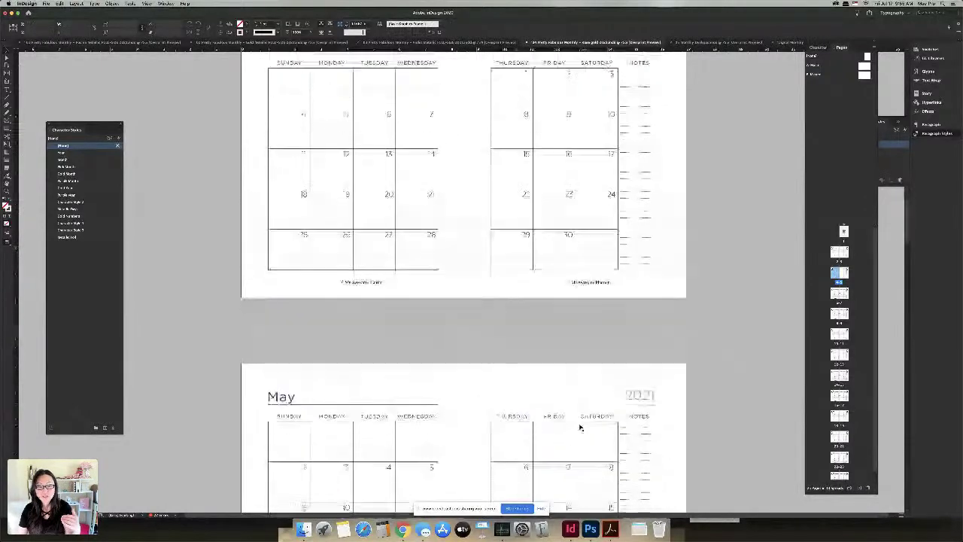
scroll(444, 143, down, 2)
scroll(442, 67, down, 10)
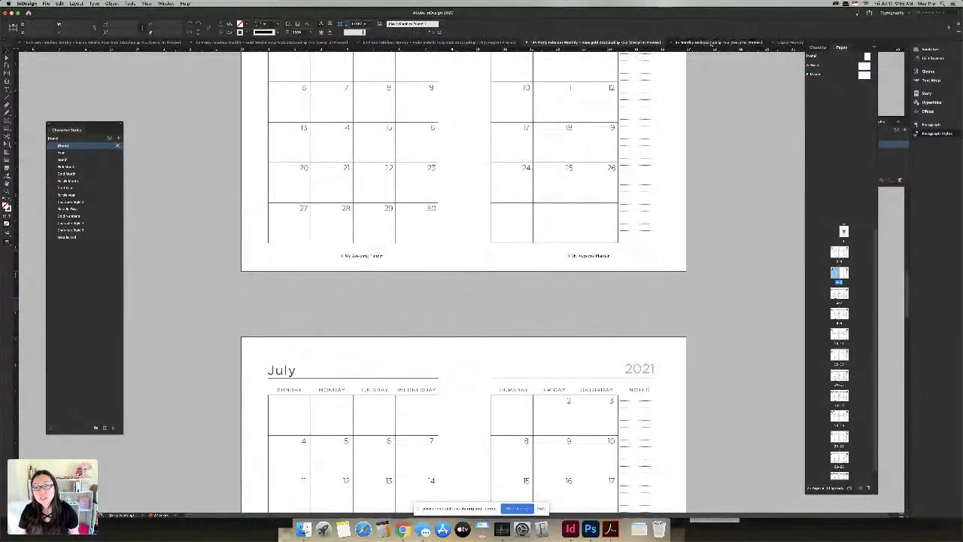
Step: Open the Monthly Deskpad document and view its cover and January page
click(715, 42)
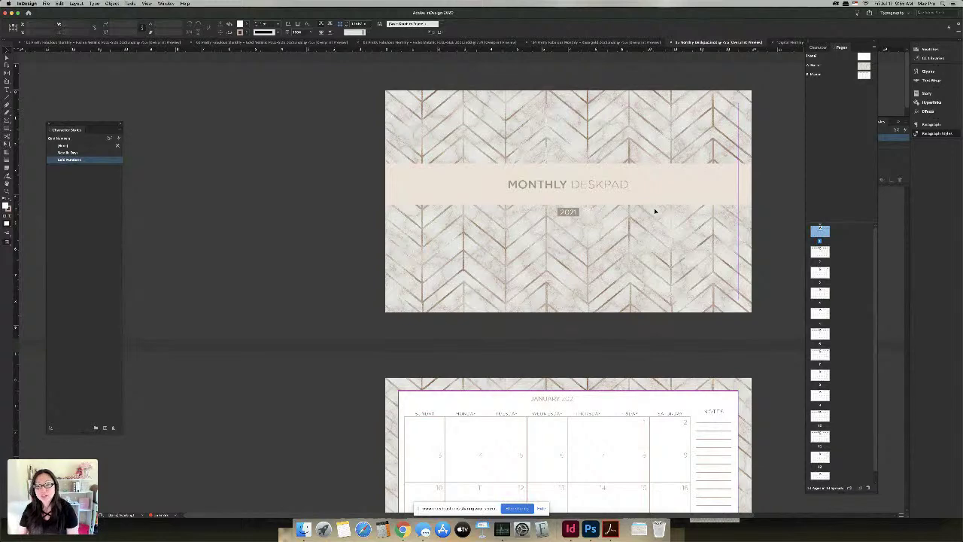
scroll(628, 305, down, 5)
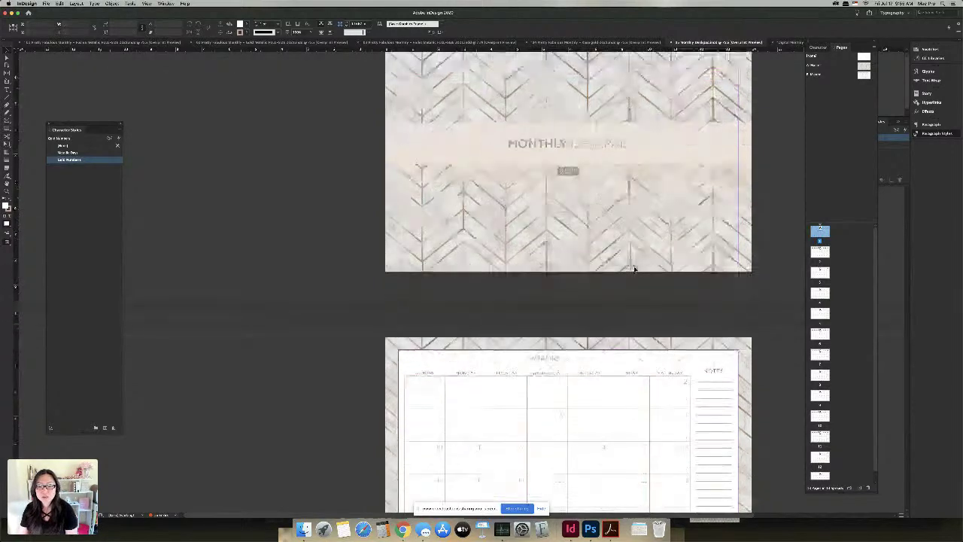
scroll(635, 265, down, 5)
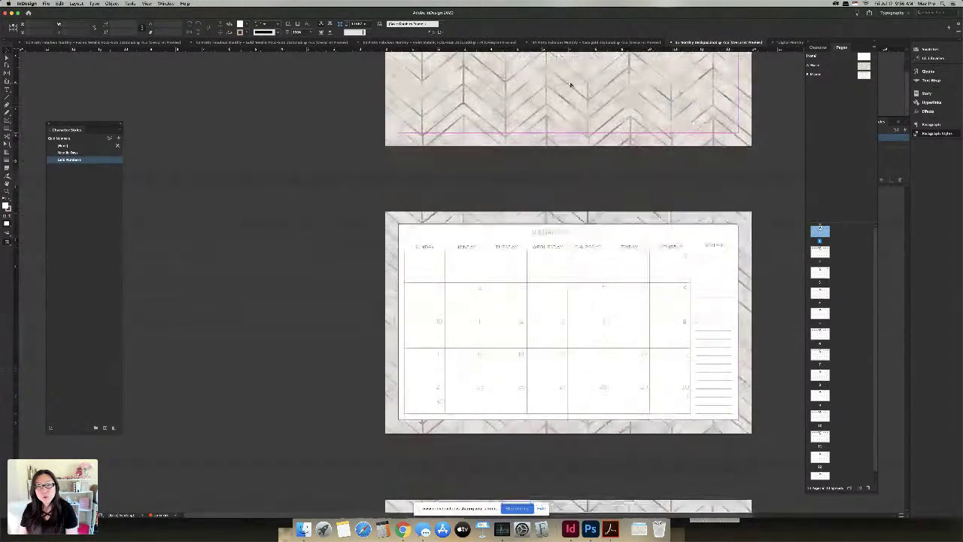
scroll(660, 172, up, 2)
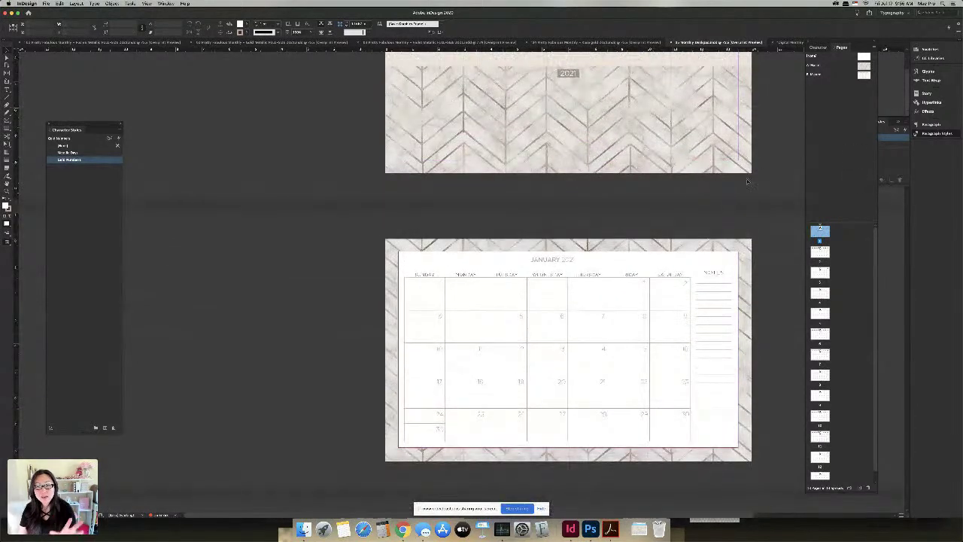
Step: Examine the Monthly Deskpad document's cover and its January through March pages
scroll(679, 153, up, 2)
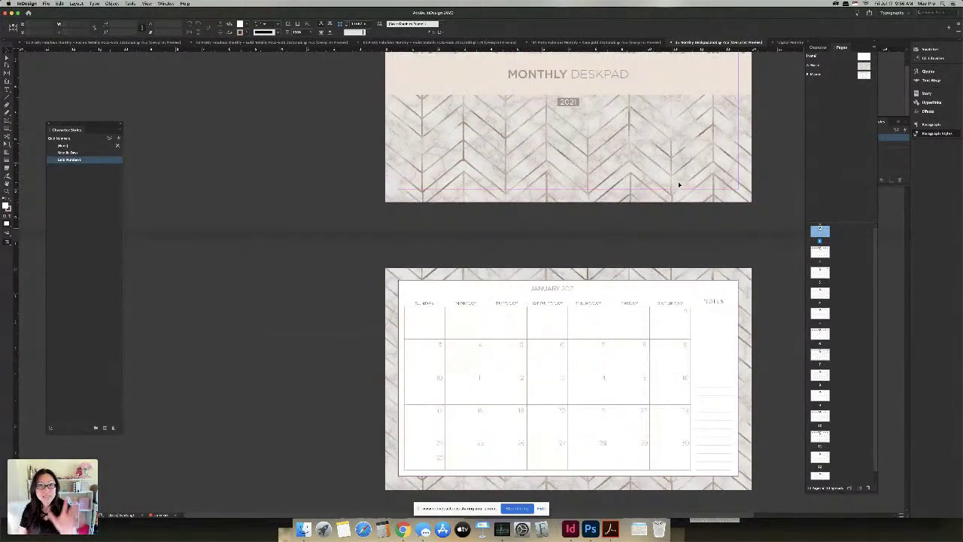
scroll(681, 177, up, 5)
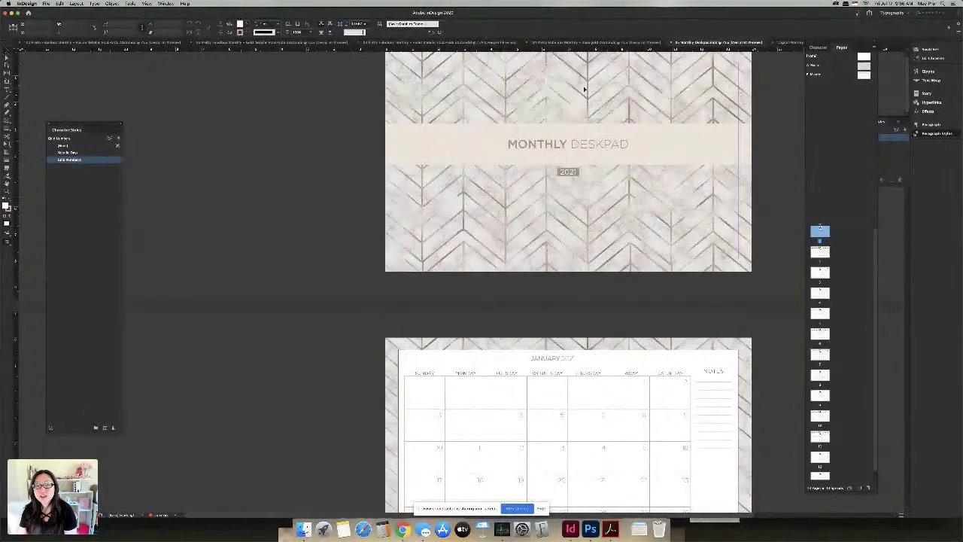
scroll(459, 109, up, 3)
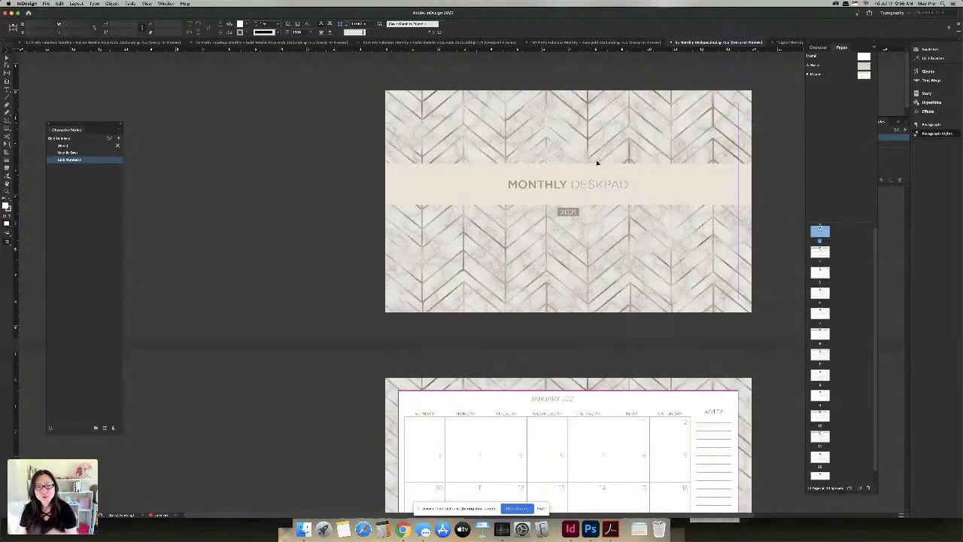
scroll(733, 256, down, 8)
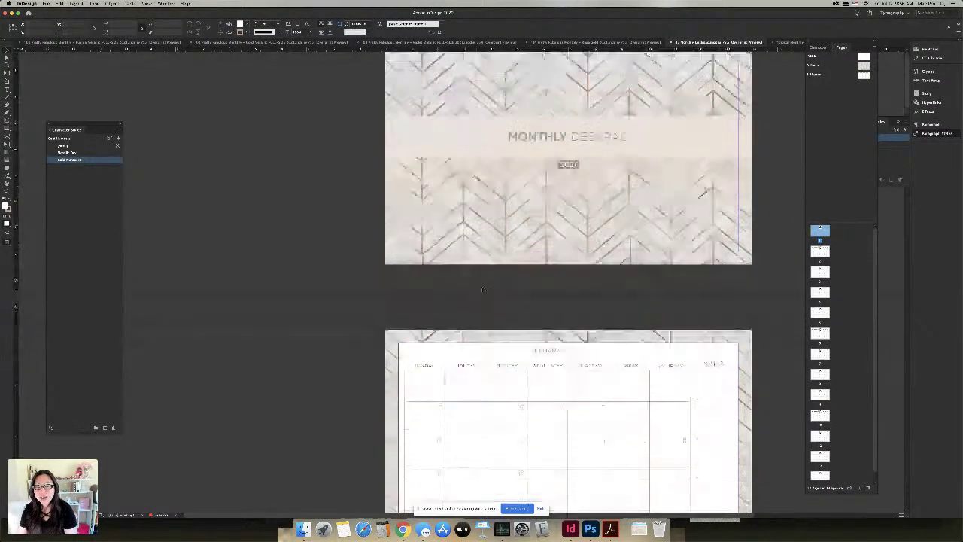
scroll(684, 270, down, 10)
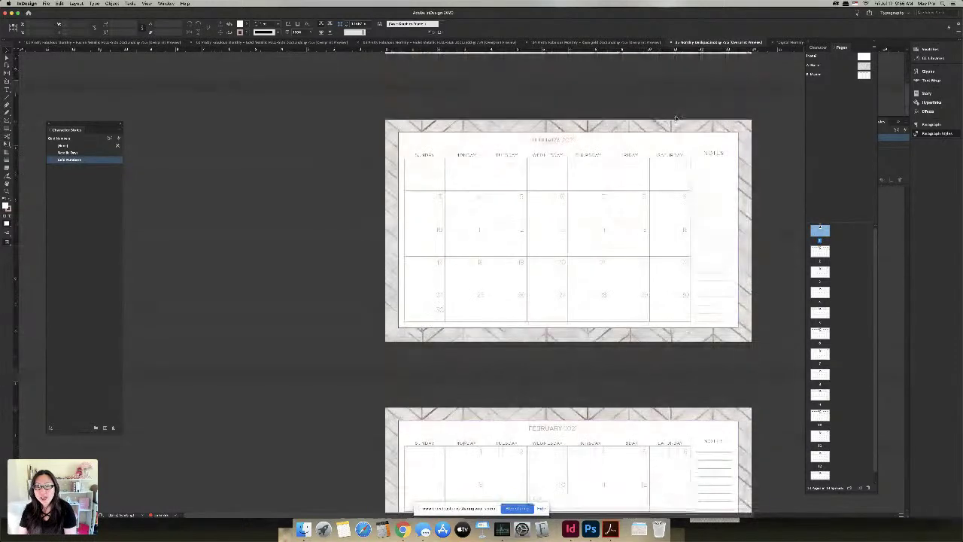
scroll(376, 324, down, 10)
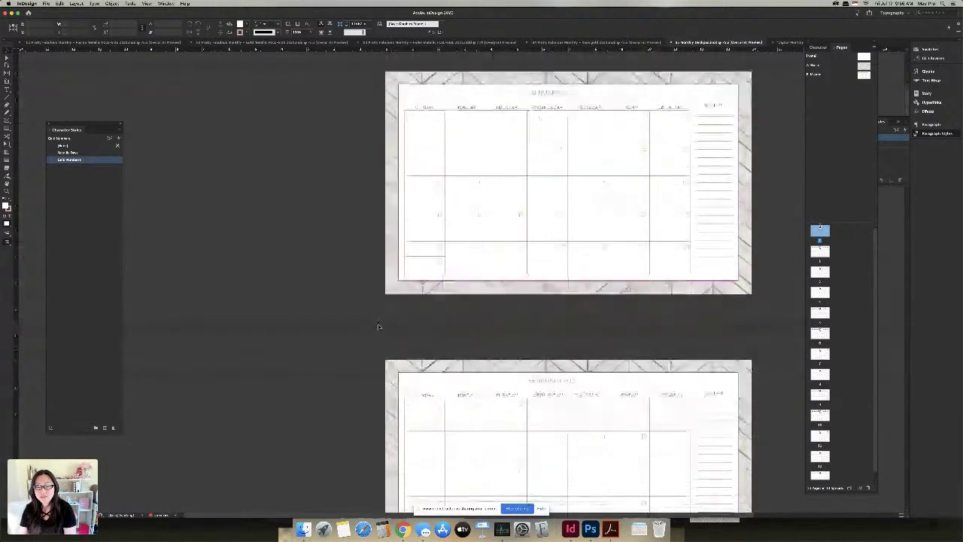
scroll(328, 272, down, 8)
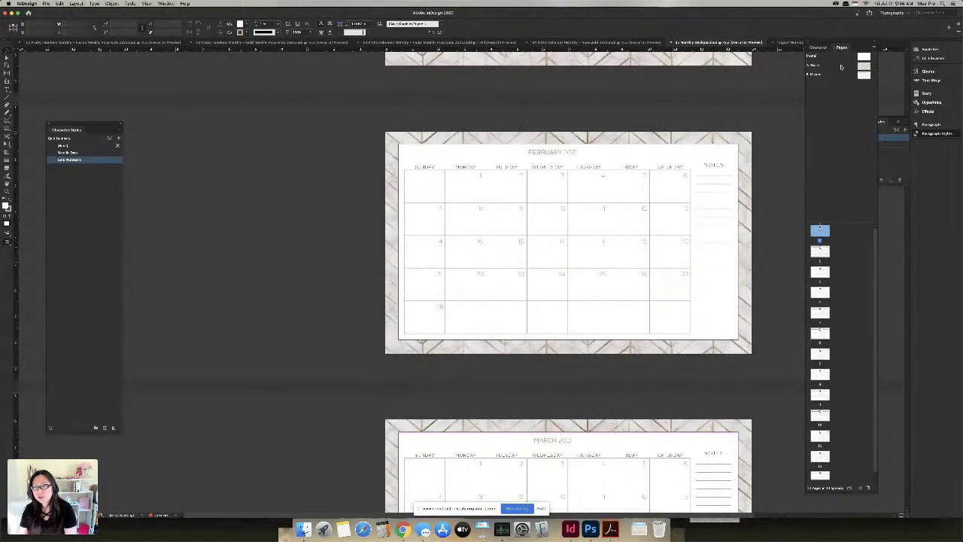
Step: View the monthly master page of the deskpad and return to the January page
click(814, 76)
double_click(820, 75)
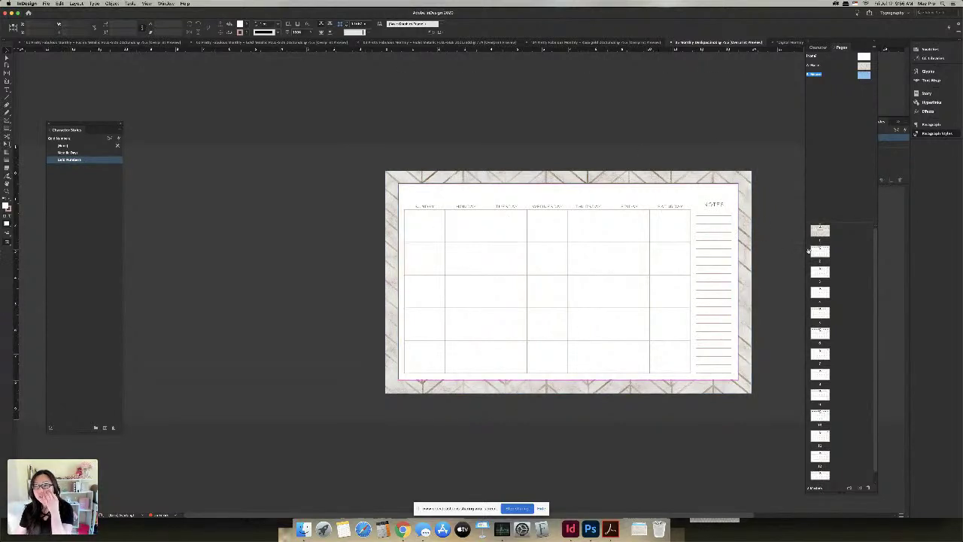
click(819, 251)
double_click(812, 252)
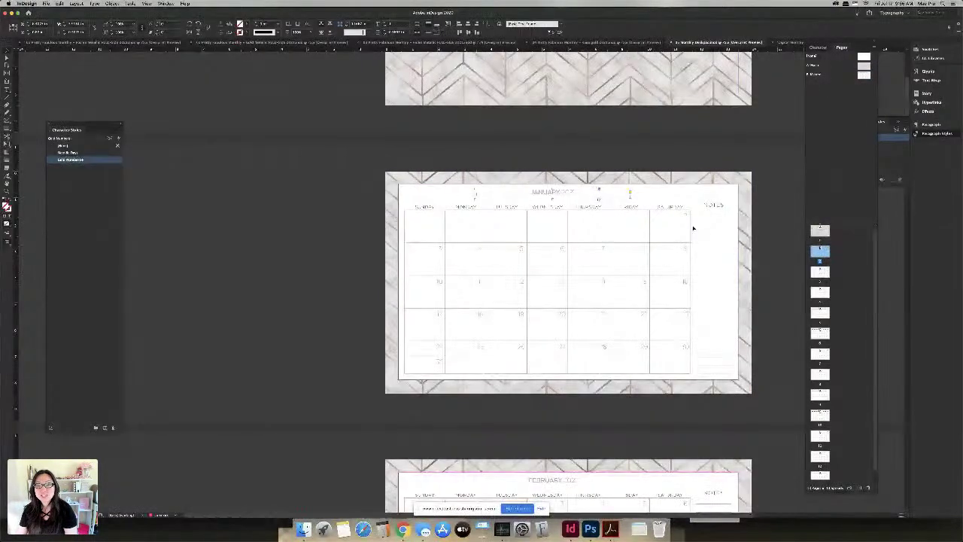
Step: Select the date number 1 on the January page and set the Gold Numbers character style's colour to red
double_click(643, 217)
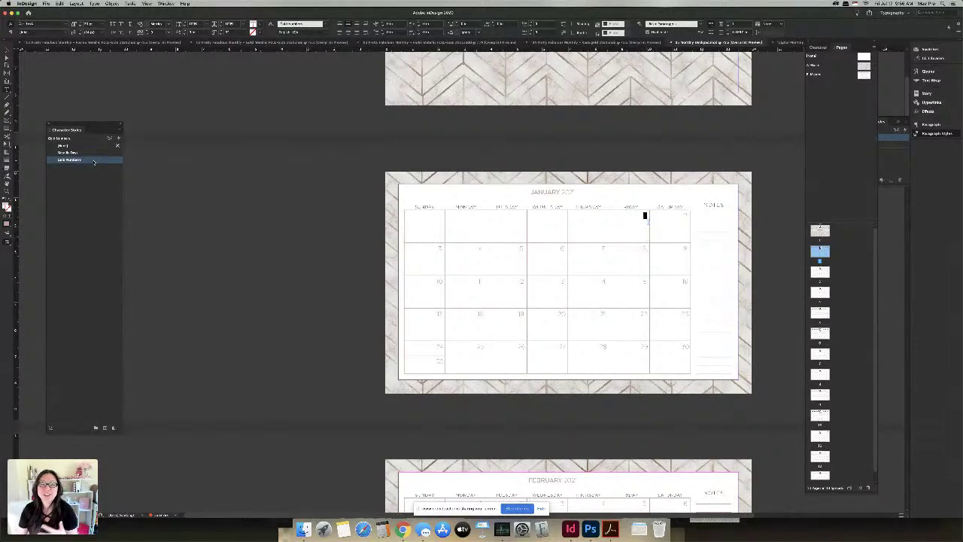
double_click(93, 162)
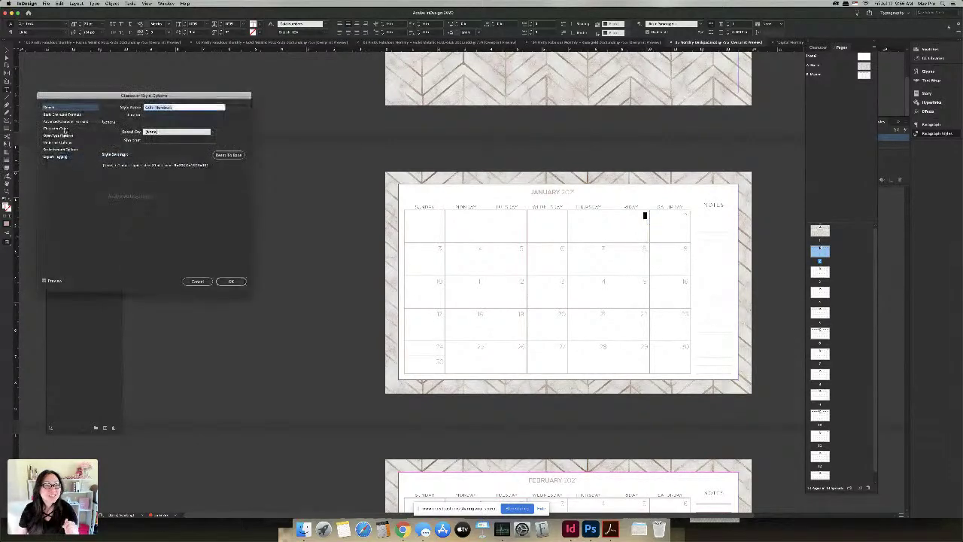
click(57, 128)
click(173, 162)
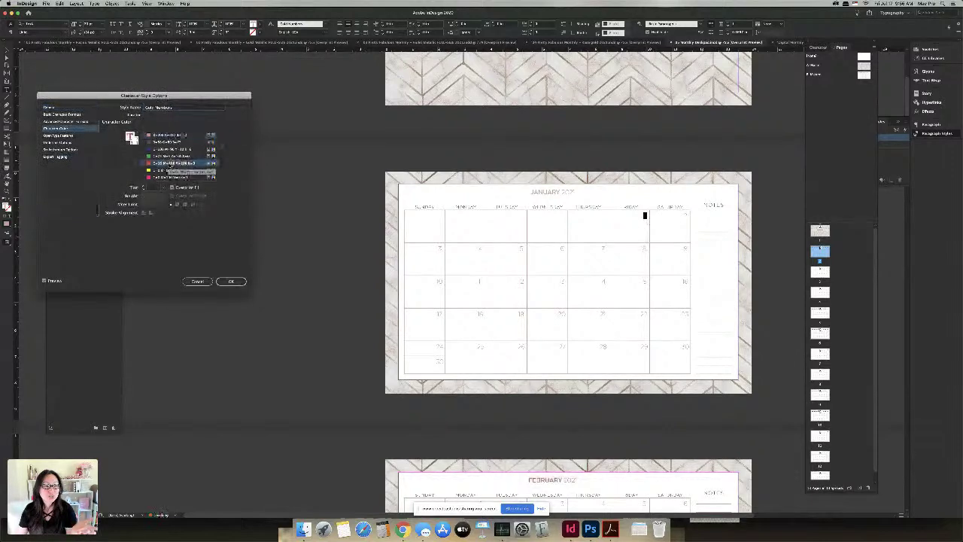
click(231, 281)
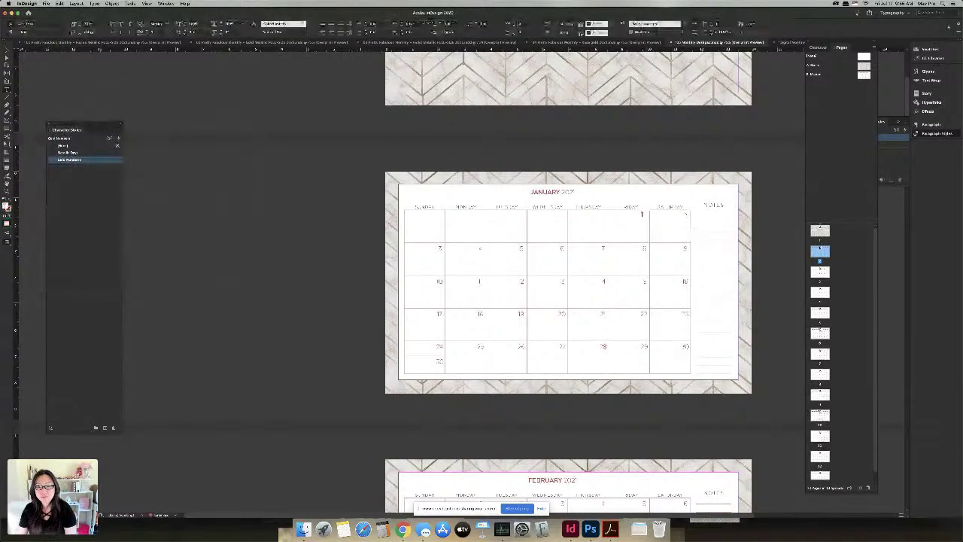
Step: Set the Gold Numbers character style's colour to green and check the February and March pages
double_click(642, 214)
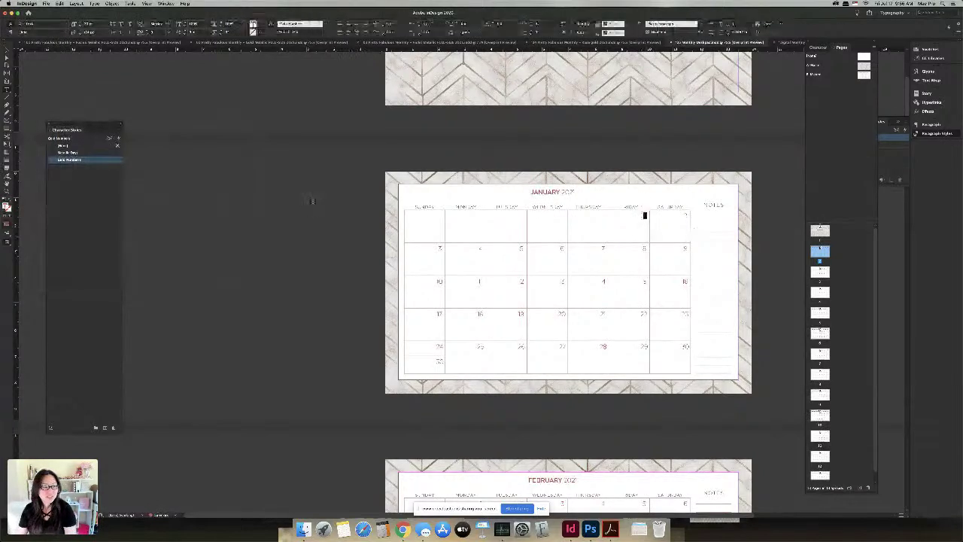
double_click(71, 159)
click(55, 128)
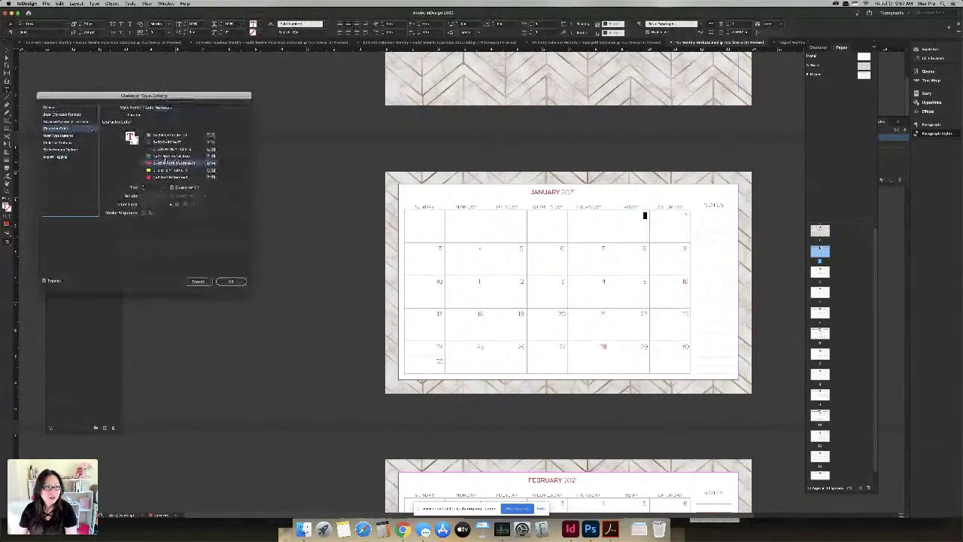
scroll(166, 161, down, 3)
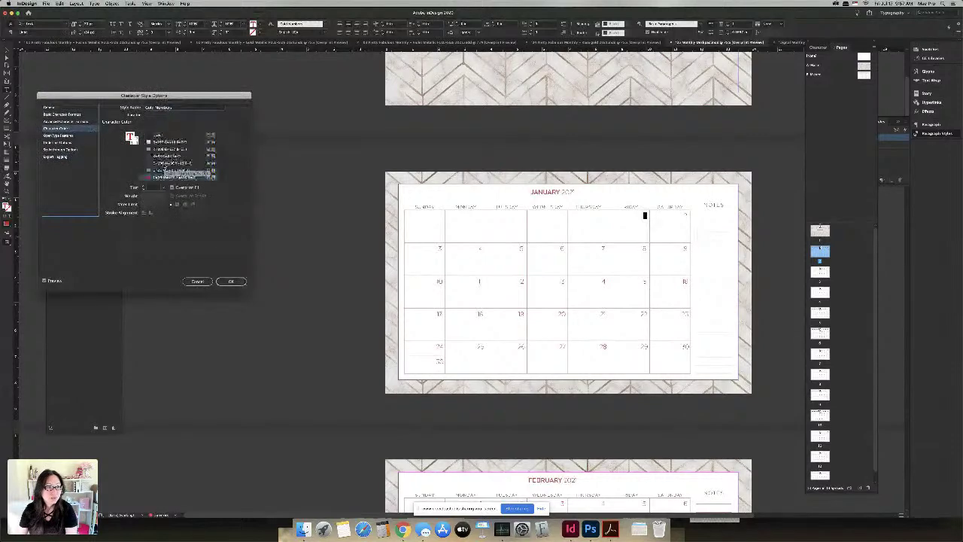
click(169, 156)
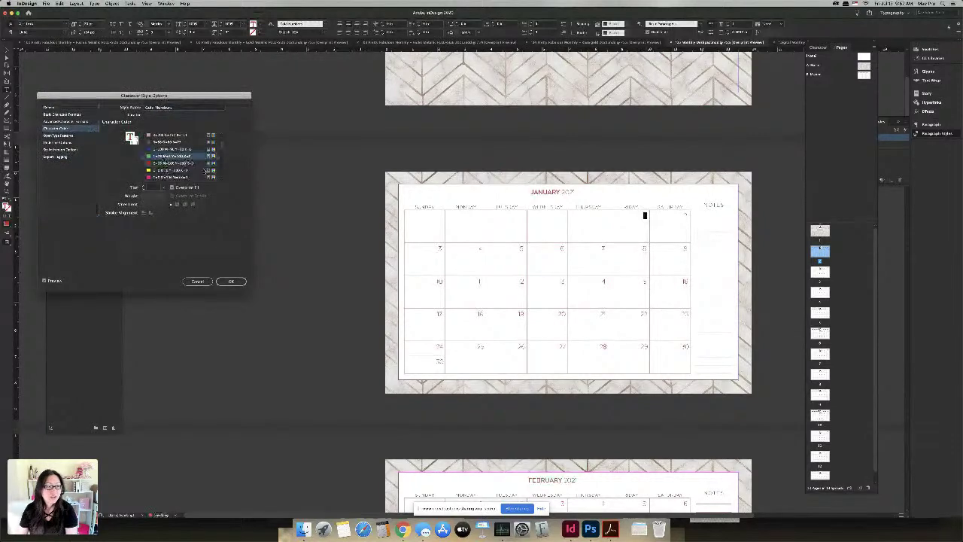
click(230, 280)
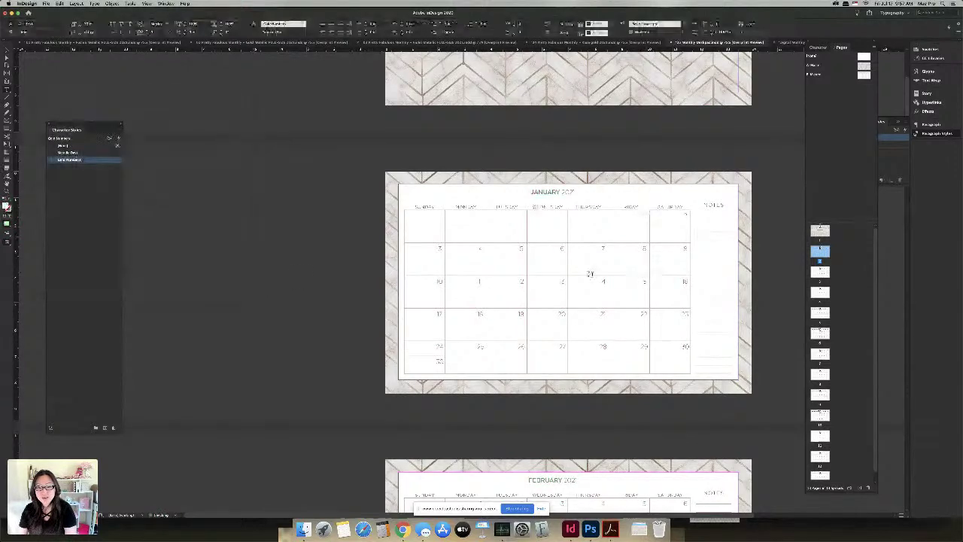
scroll(592, 271, down, 2)
scroll(592, 271, down, 5)
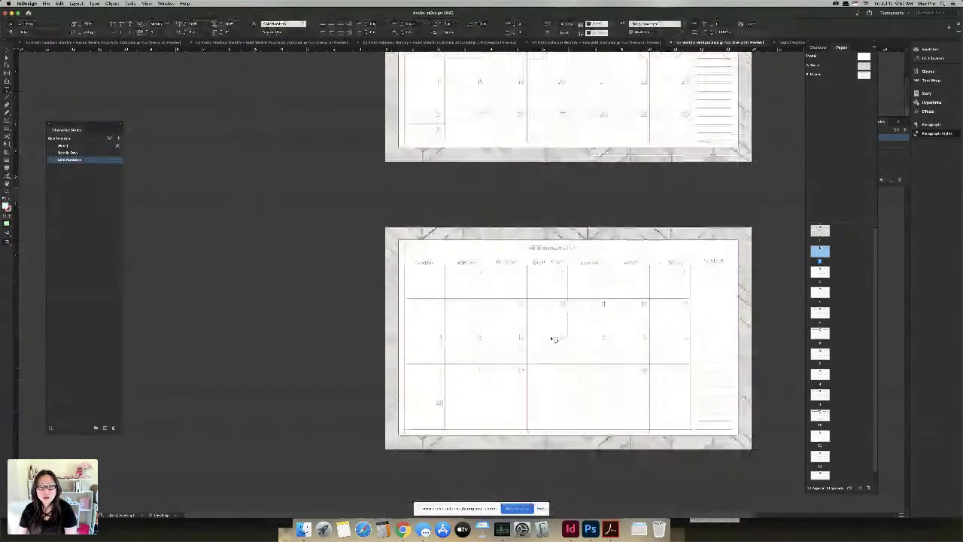
scroll(486, 213, down, 3)
scroll(486, 213, down, 5)
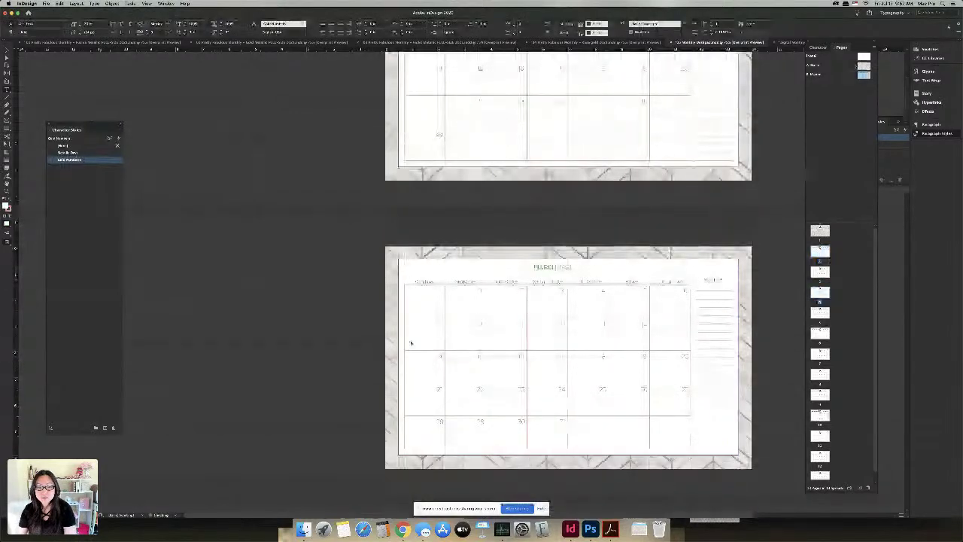
Step: Adjust the letter spacing of the SUNDAY heading on the monthly master page
double_click(862, 73)
click(423, 205)
double_click(424, 205)
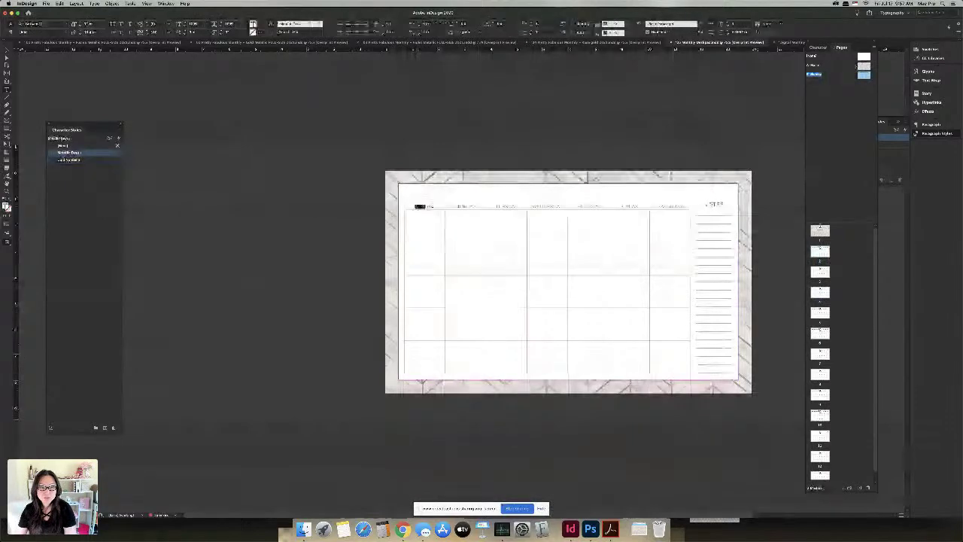
click(430, 207)
key(alt+Left)
key(alt+Left)
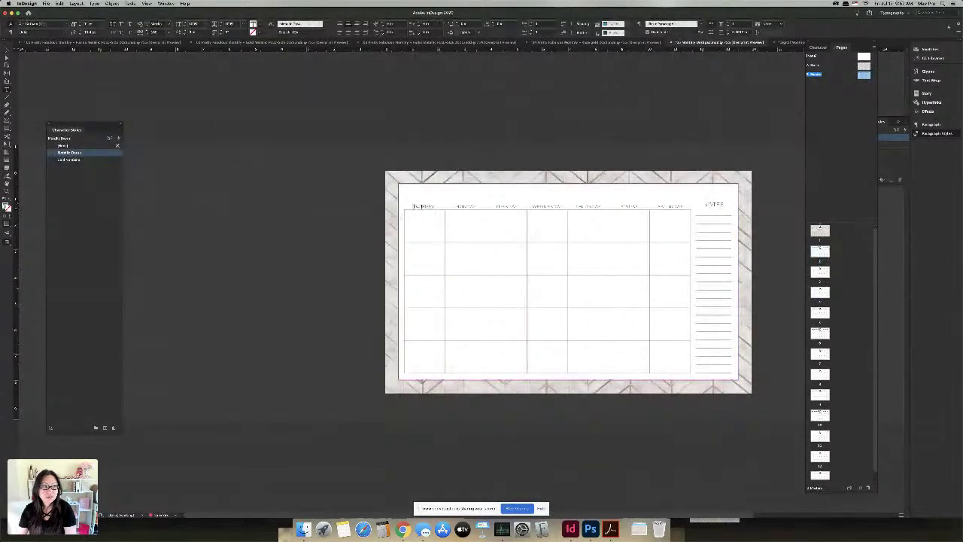
double_click(415, 206)
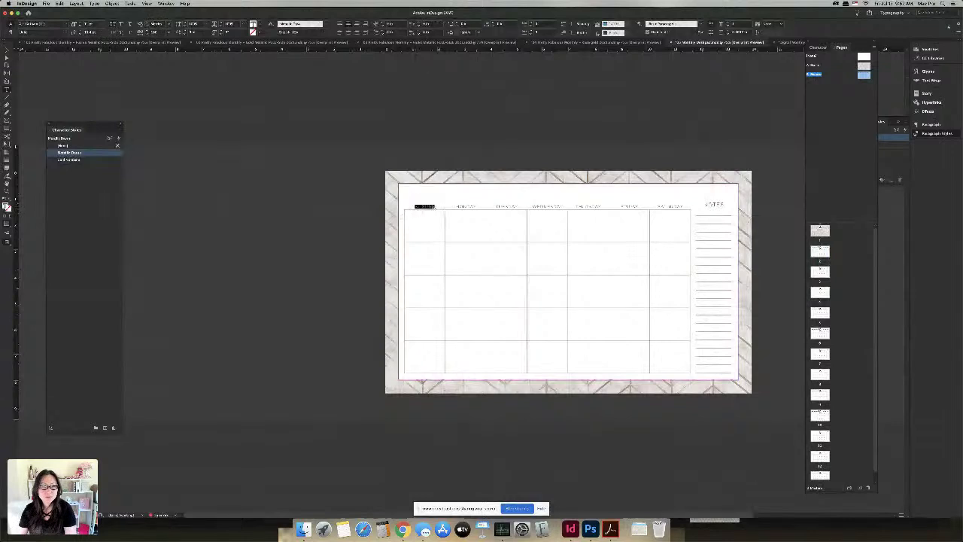
Step: Change the character colour in the character style applied to the master page's SUNDAY heading
double_click(69, 152)
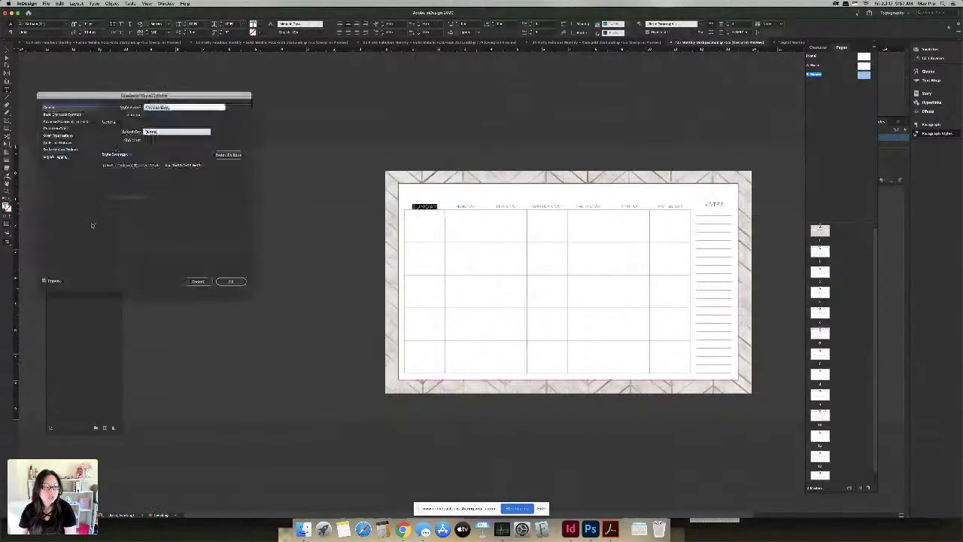
click(57, 128)
click(174, 160)
click(231, 281)
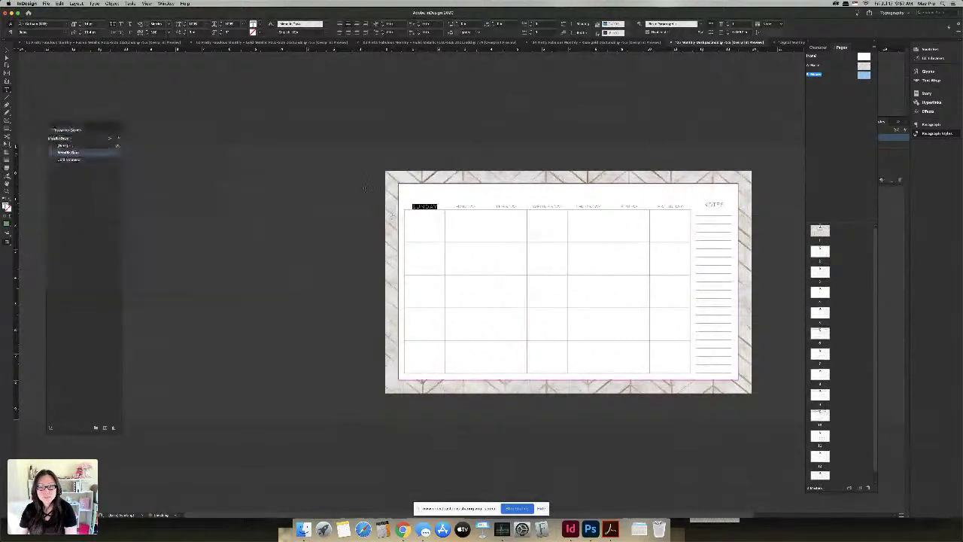
click(417, 249)
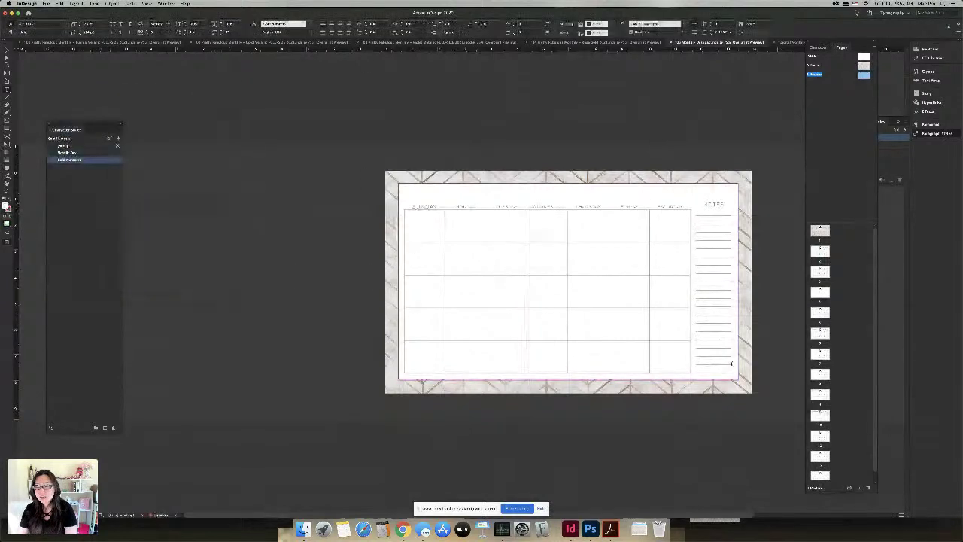
Step: Check the updated styles on the March and May pages and go back to the cover page
click(824, 279)
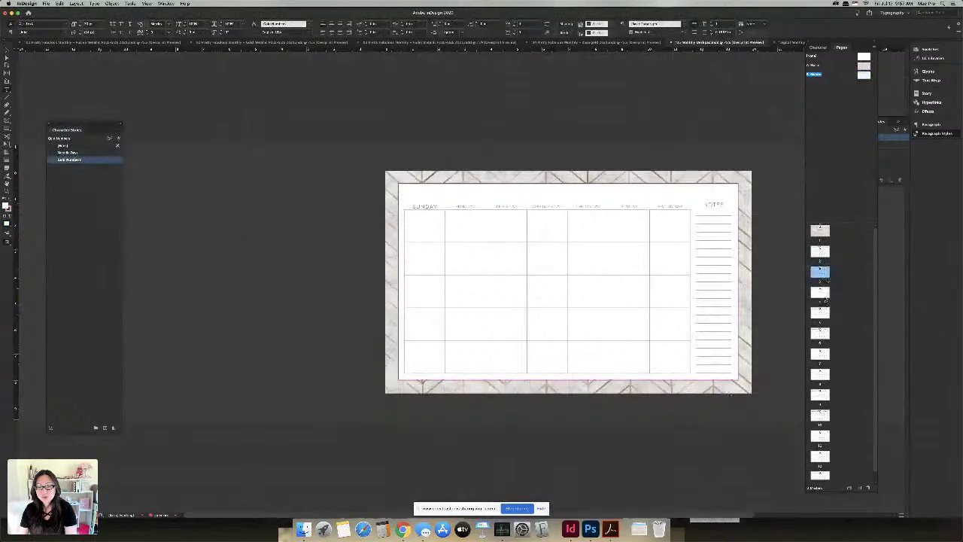
double_click(824, 294)
double_click(820, 334)
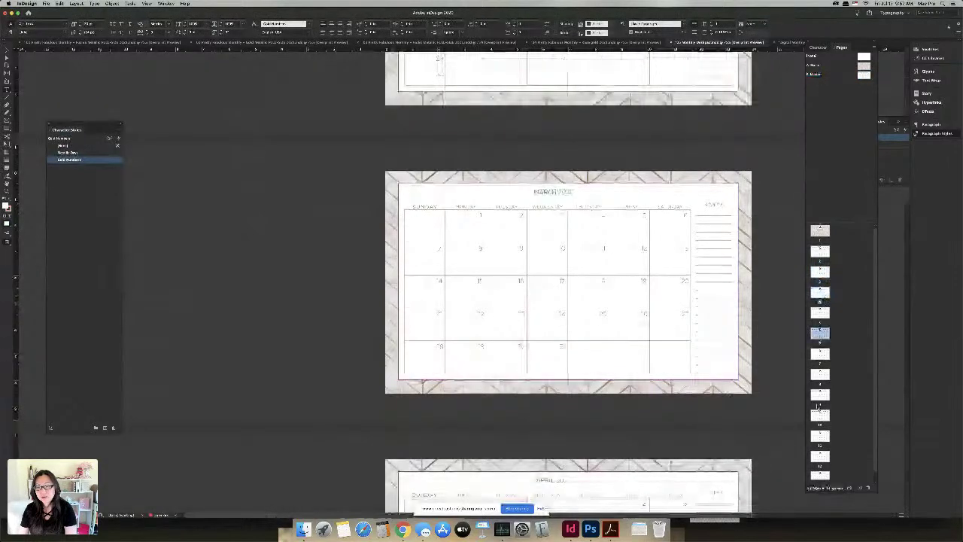
double_click(817, 404)
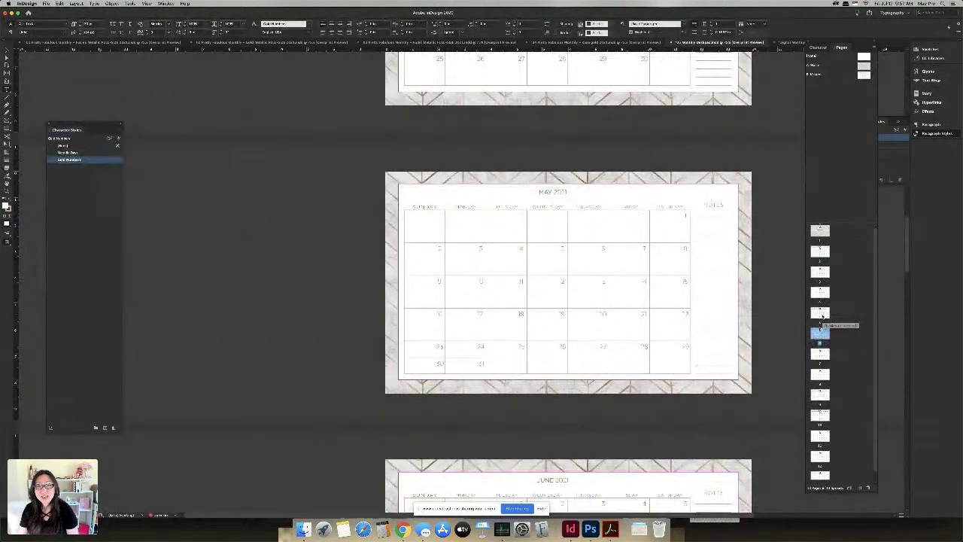
click(819, 232)
double_click(820, 231)
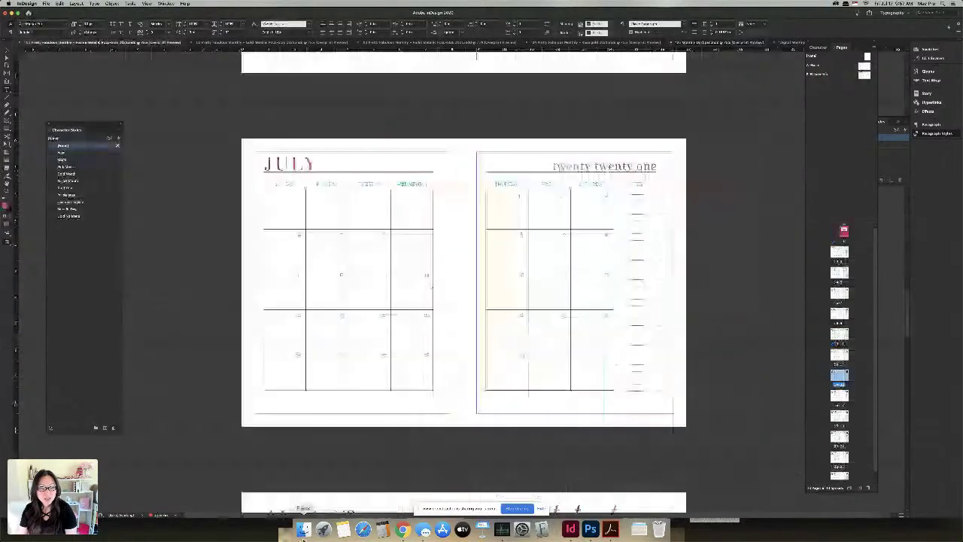
Step: Switch to Finder and examine the planner's supplied files, including the Links folder
click(303, 529)
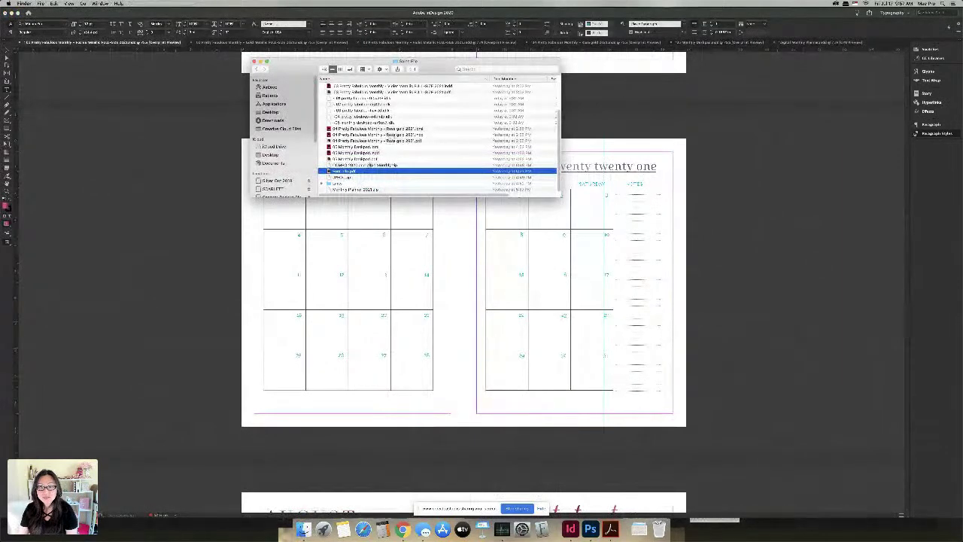
click(338, 184)
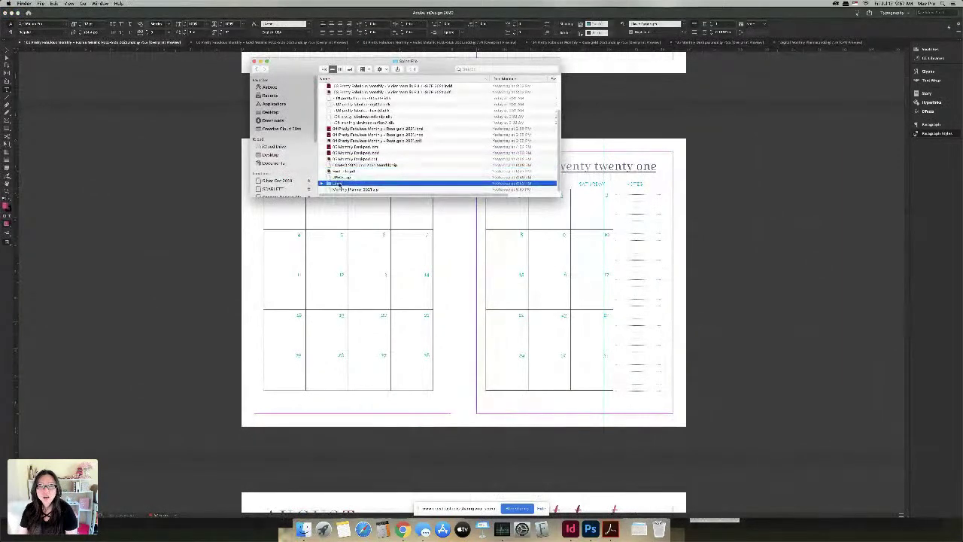
click(357, 178)
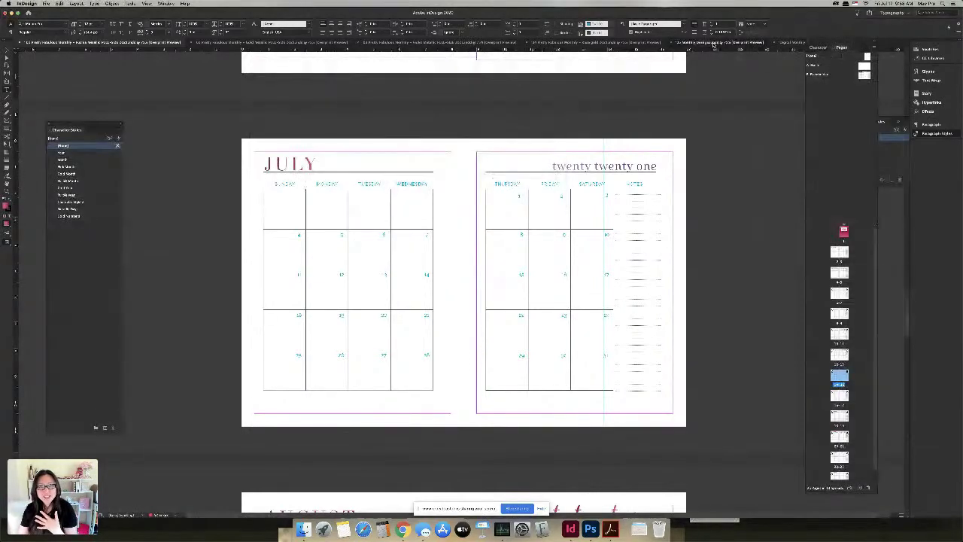
Step: Return to the Monthly Deskpad document and switch to the live tutorial page in Chrome
click(714, 42)
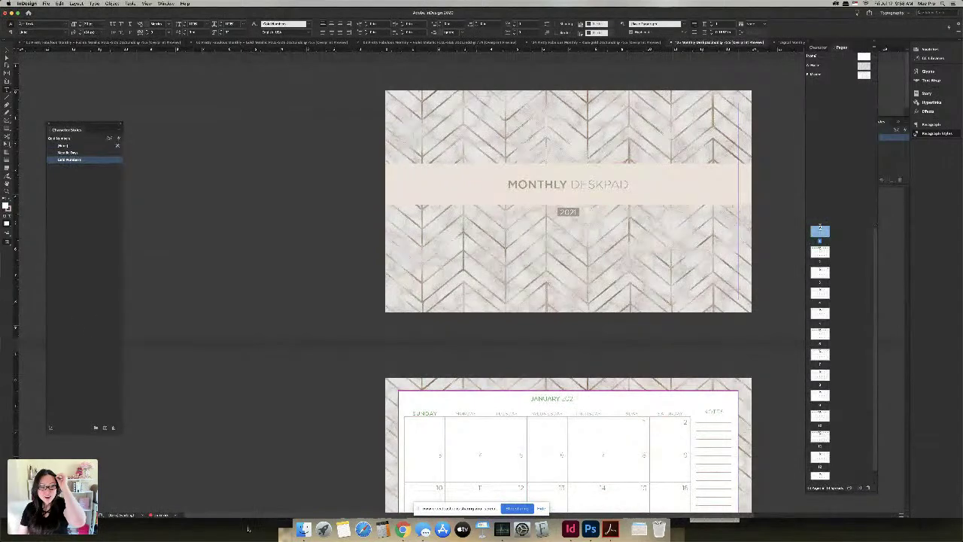
click(403, 529)
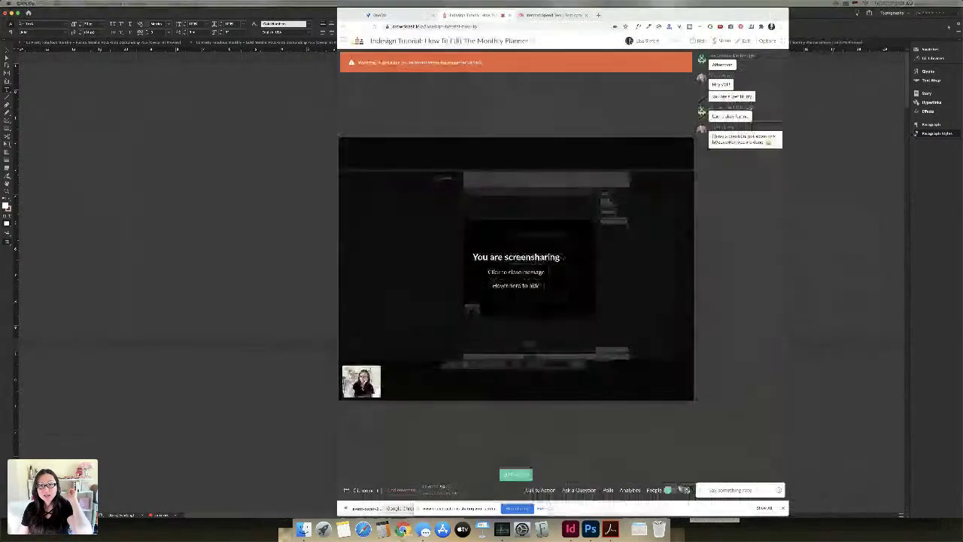